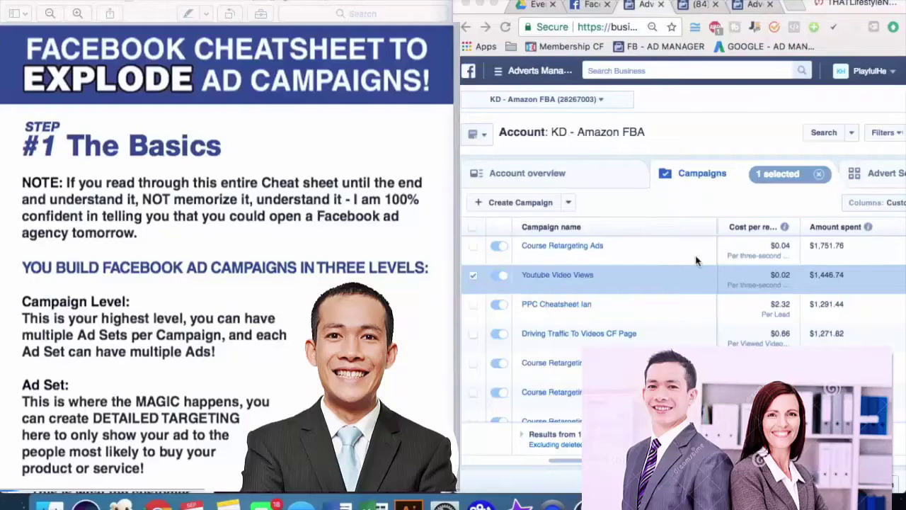
{"action": "scroll", "coordinate": [695, 261], "scroll_direction": "down", "scroll_amount": 1}
{"action": "scroll", "coordinate": [696, 261], "scroll_direction": "up", "scroll_amount": 1}
{"action": "scroll", "coordinate": [695, 261], "scroll_direction": "left", "scroll_amount": 1}
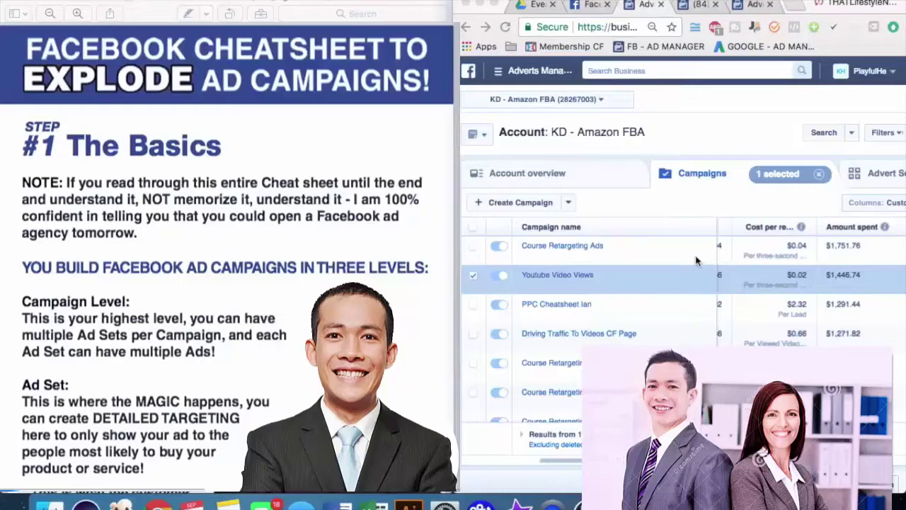
{"action": "scroll", "coordinate": [761, 287], "scroll_direction": "left", "scroll_amount": 2}
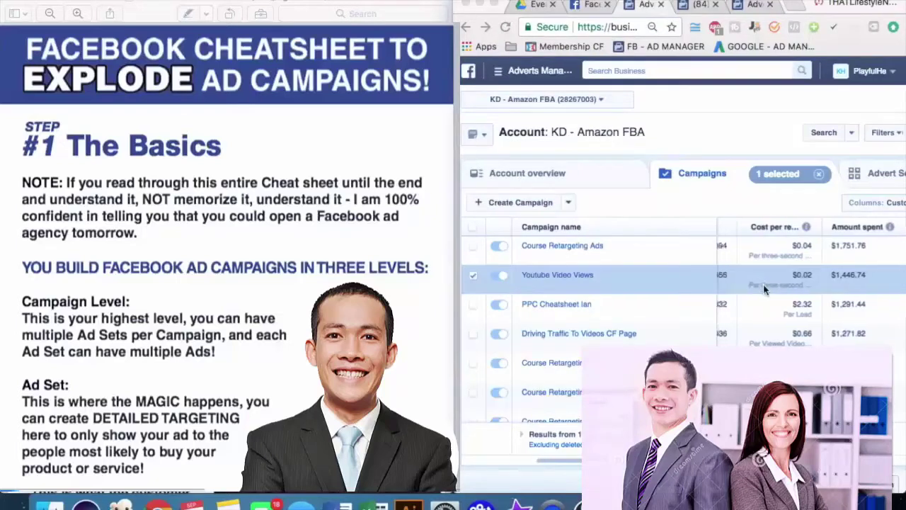
{"action": "scroll", "coordinate": [763, 287], "scroll_direction": "right", "scroll_amount": 3}
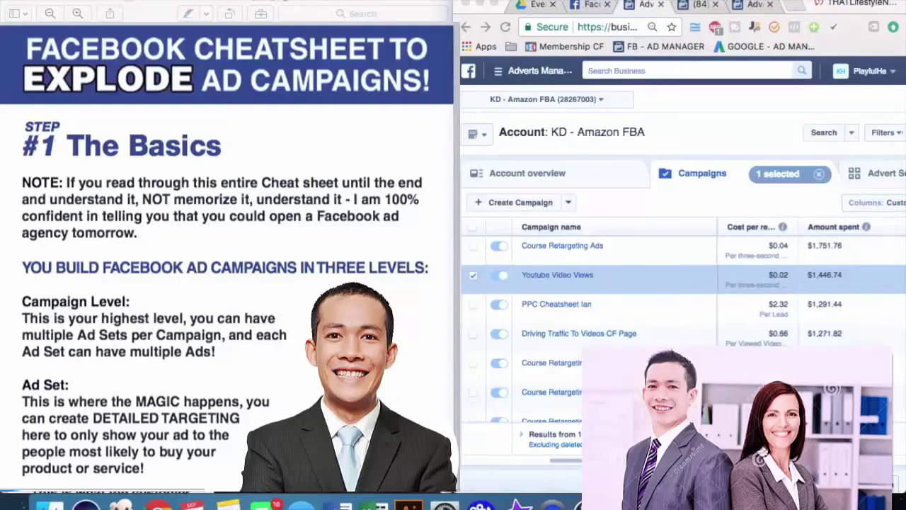
Step: Read the cheat sheet's sections on the three campaign levels and Custom Audience
{"action": "scroll", "coordinate": [256, 250], "scroll_direction": "down", "scroll_amount": 4}
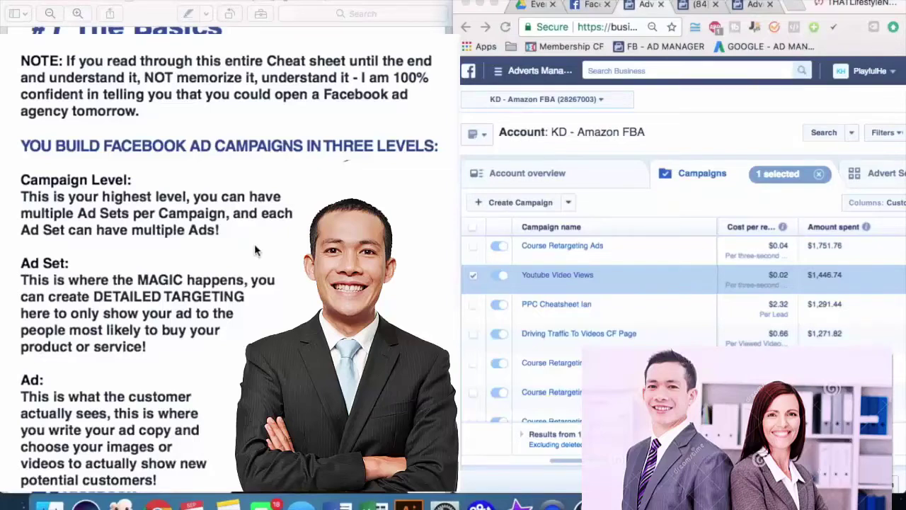
{"action": "scroll", "coordinate": [256, 250], "scroll_direction": "down", "scroll_amount": 2}
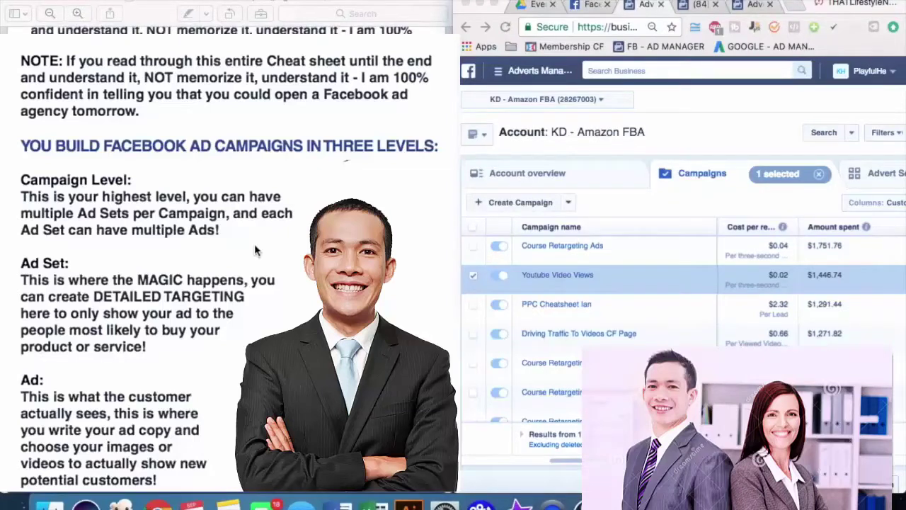
{"action": "scroll", "coordinate": [256, 250], "scroll_direction": "down", "scroll_amount": 2}
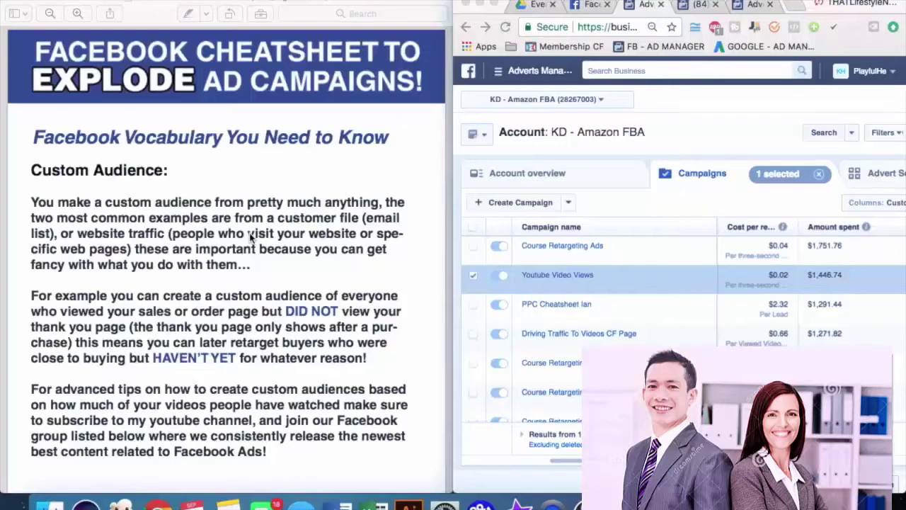
{"action": "scroll", "coordinate": [249, 239], "scroll_direction": "down", "scroll_amount": 4}
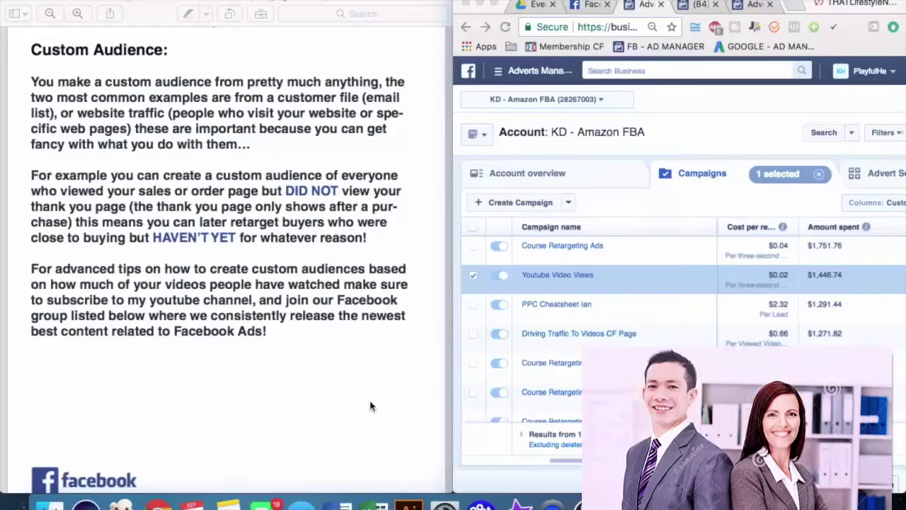
{"action": "scroll", "coordinate": [306, 338], "scroll_direction": "down", "scroll_amount": 3}
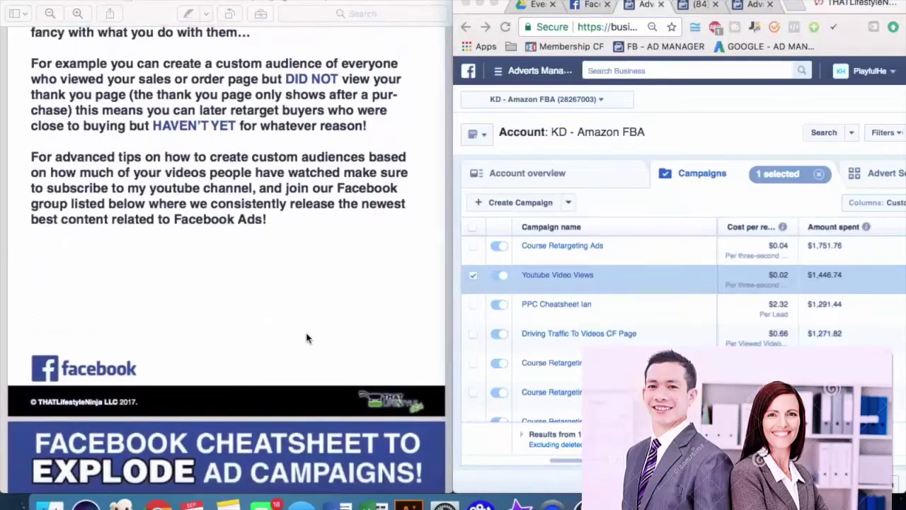
{"action": "scroll", "coordinate": [306, 338], "scroll_direction": "down", "scroll_amount": 6}
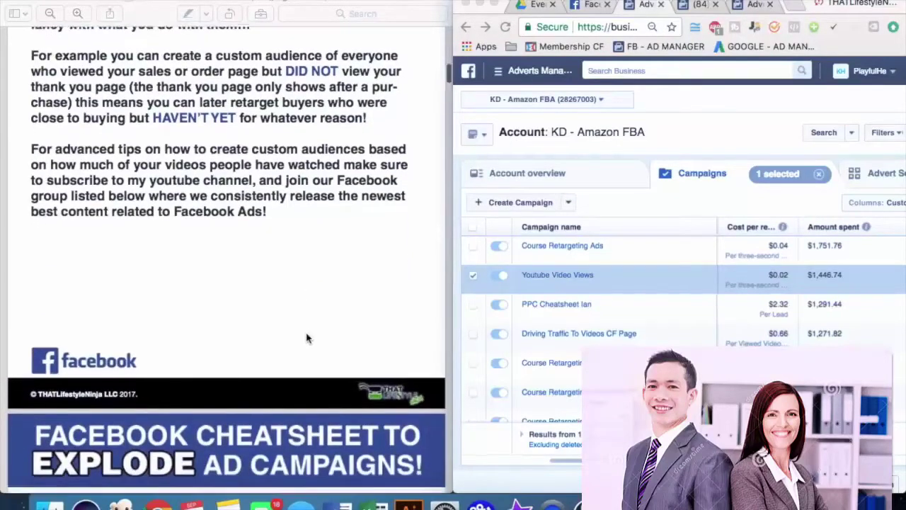
{"action": "scroll", "coordinate": [306, 338], "scroll_direction": "down", "scroll_amount": 2}
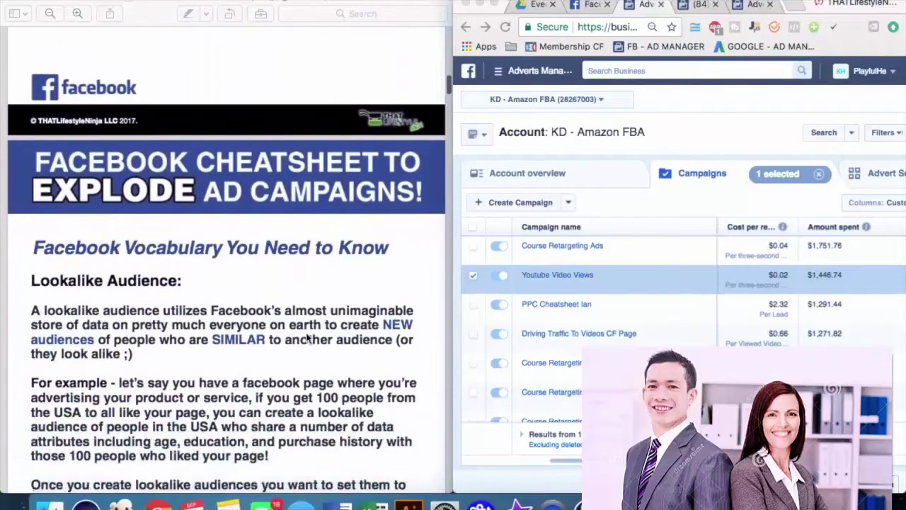
Step: Read the cheat sheet's Lookalike Audience and Facebook Pixel sections, continuing to Step #2, What Type of Ads to Use
{"action": "scroll", "coordinate": [307, 338], "scroll_direction": "down", "scroll_amount": 6}
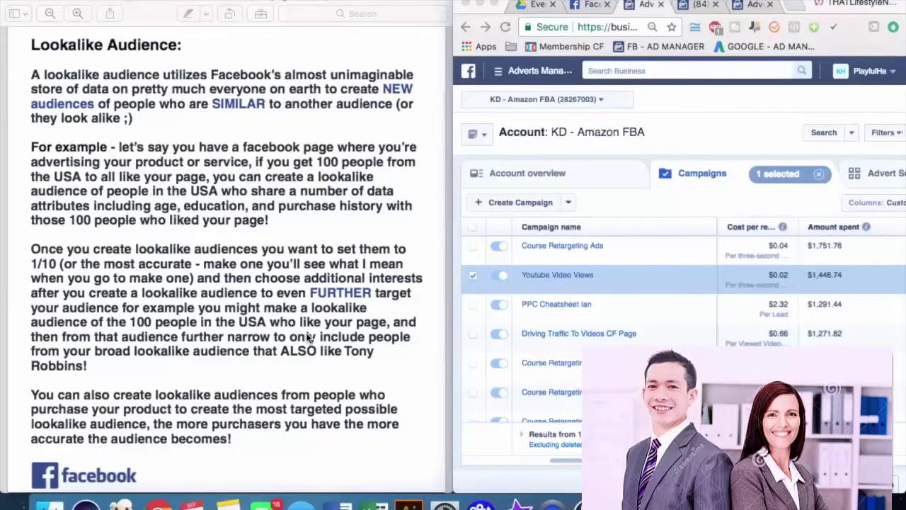
{"action": "scroll", "coordinate": [212, 320], "scroll_direction": "down", "scroll_amount": 1}
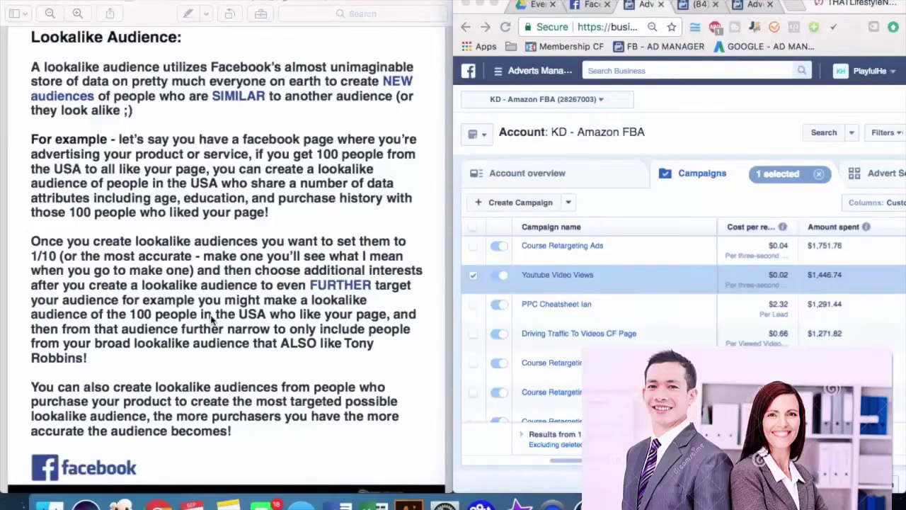
{"action": "scroll", "coordinate": [211, 320], "scroll_direction": "down", "scroll_amount": 15}
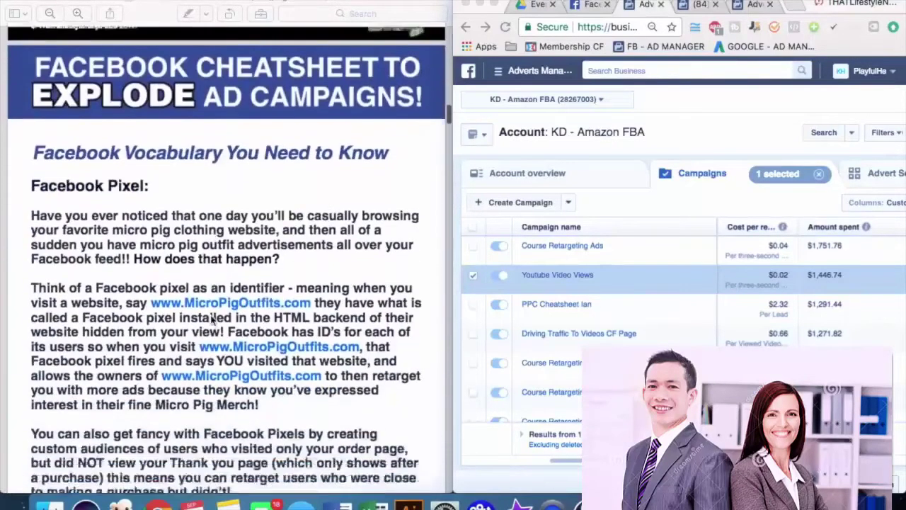
{"action": "scroll", "coordinate": [211, 320], "scroll_direction": "down", "scroll_amount": 1}
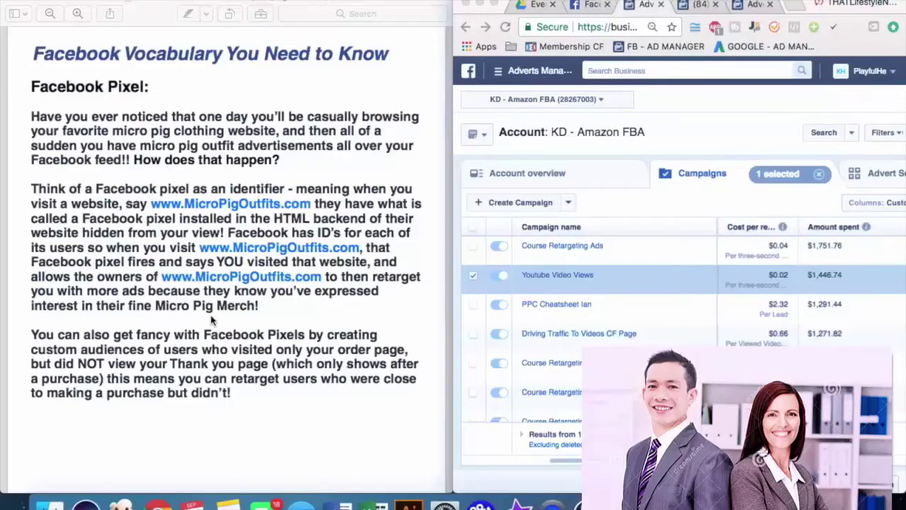
{"action": "scroll", "coordinate": [210, 320], "scroll_direction": "down", "scroll_amount": 2}
{"action": "scroll", "coordinate": [211, 320], "scroll_direction": "down", "scroll_amount": 1}
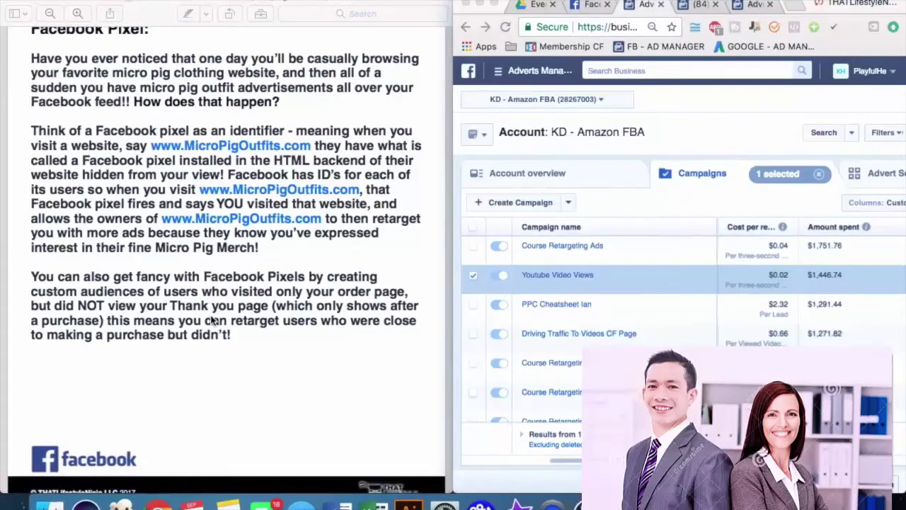
{"action": "scroll", "coordinate": [210, 320], "scroll_direction": "up", "scroll_amount": 1}
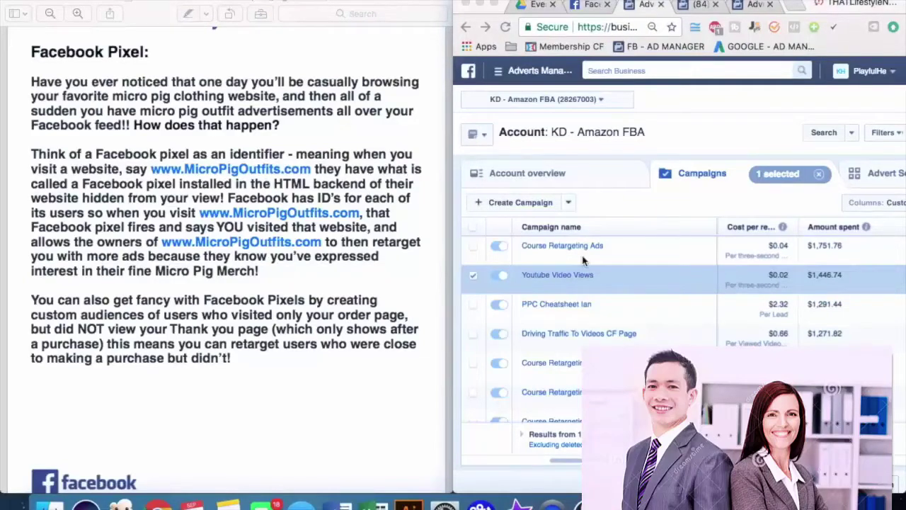
{"action": "scroll", "coordinate": [318, 277], "scroll_direction": "down", "scroll_amount": 10}
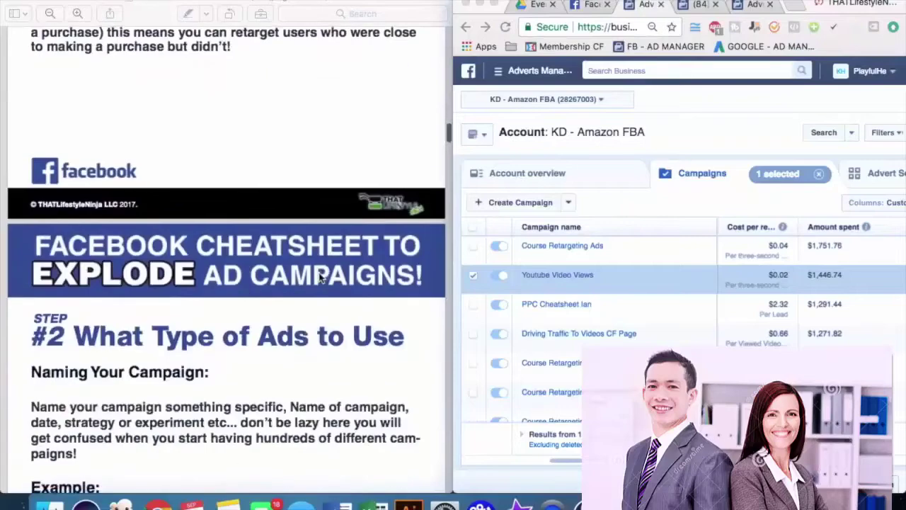
{"action": "scroll", "coordinate": [318, 277], "scroll_direction": "down", "scroll_amount": 2}
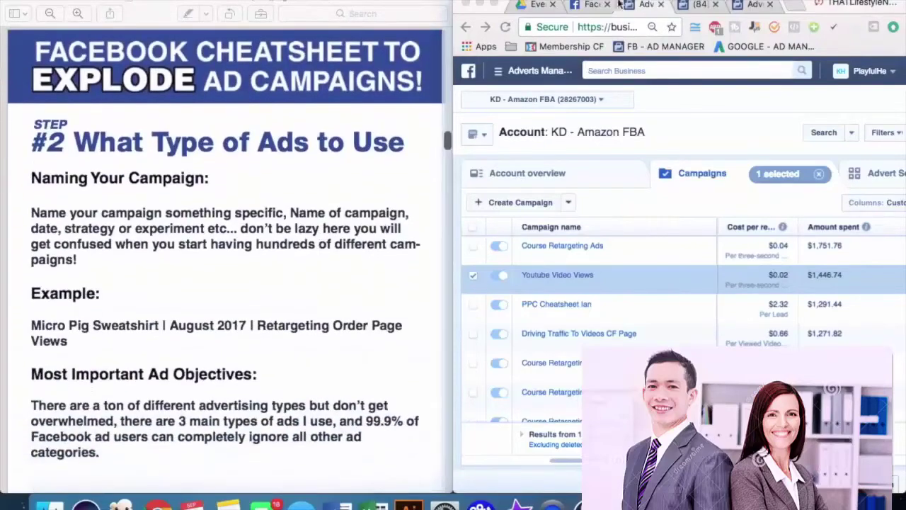
Step: Enlarge the browser window and review the Asset library and the Business Manager sign-up help article, returning to Adverts Manager
{"action": "double_click", "coordinate": [463, 10]}
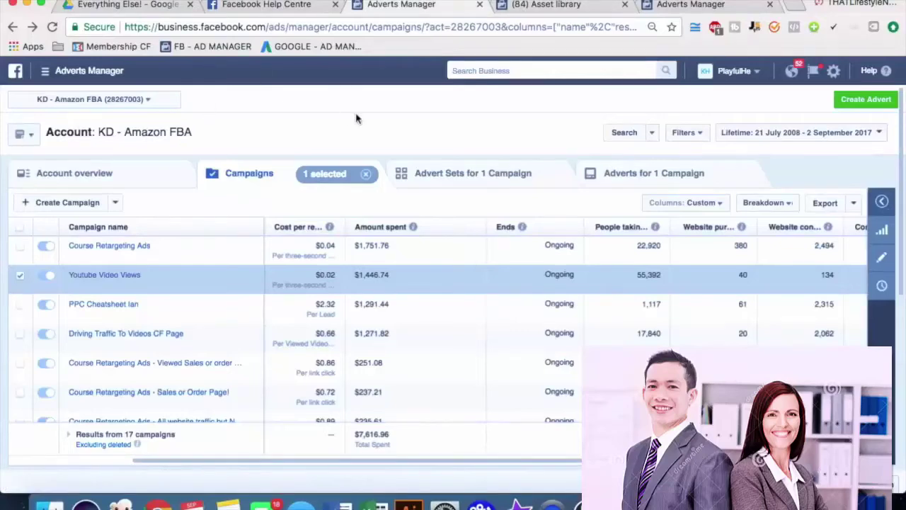
{"action": "left_click", "coordinate": [542, 4]}
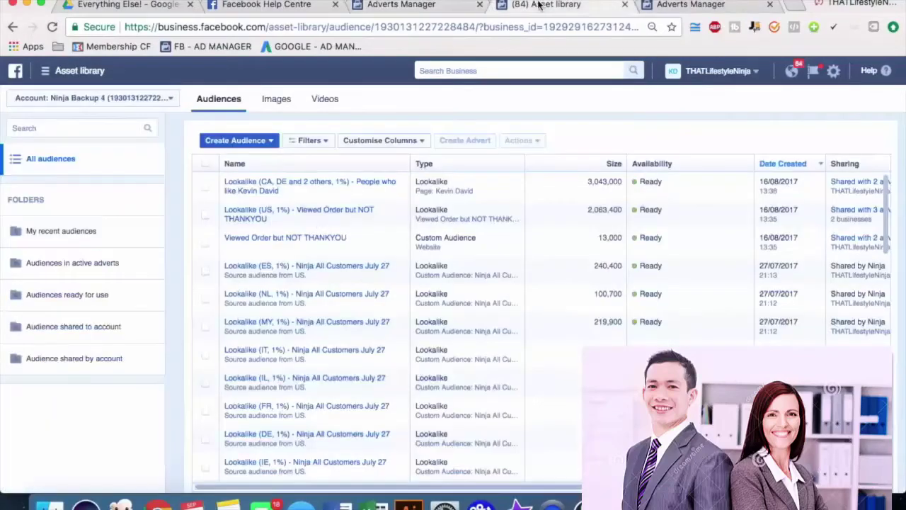
{"action": "left_click", "coordinate": [259, 7]}
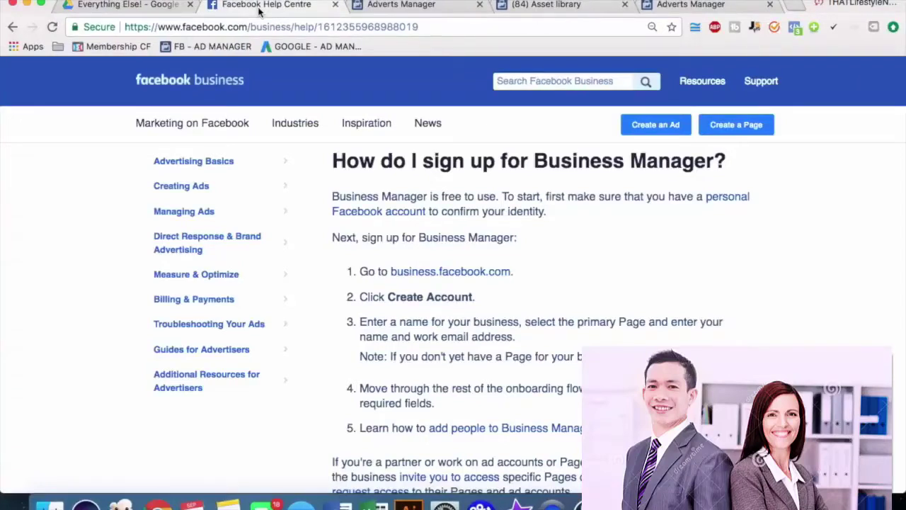
{"action": "left_click", "coordinate": [410, 11]}
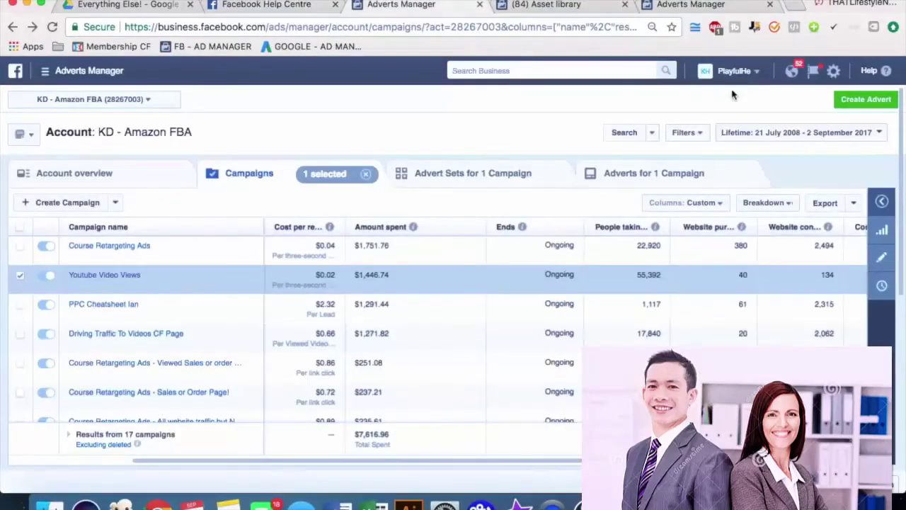
{"action": "left_click", "coordinate": [253, 6]}
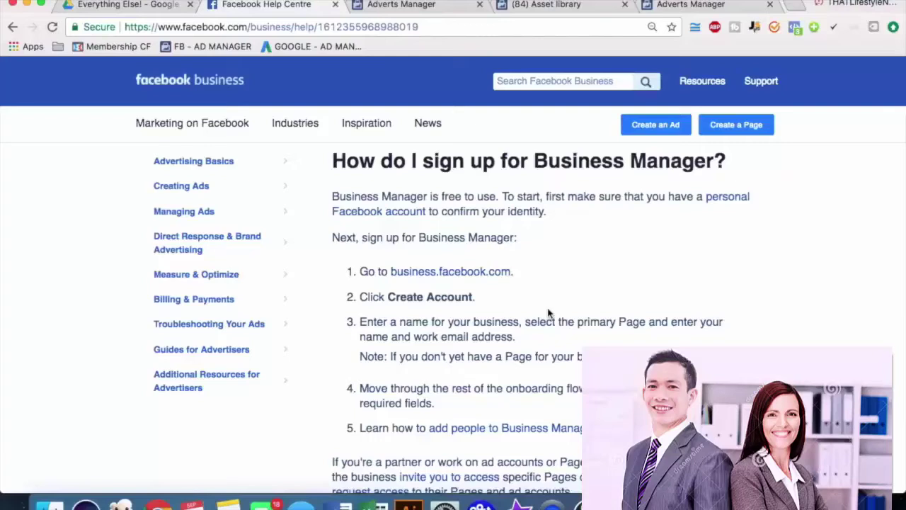
{"action": "left_click", "coordinate": [399, 5]}
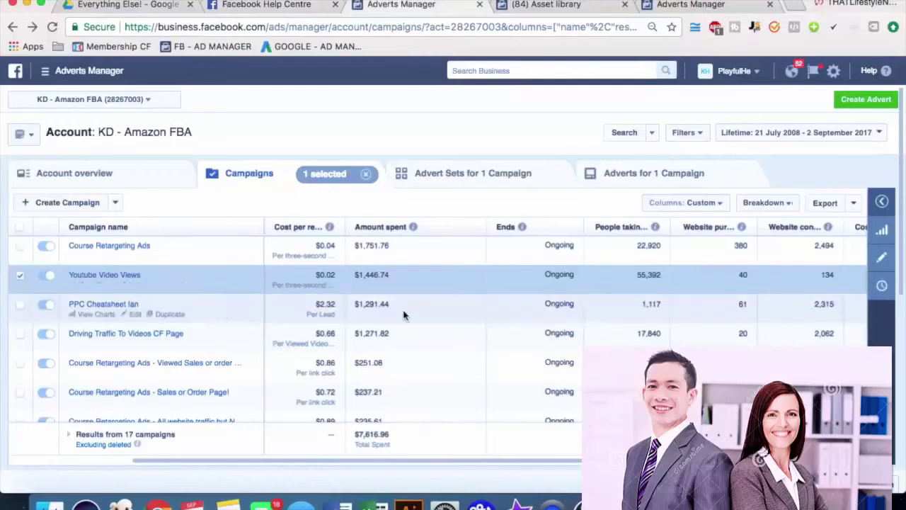
Step: Examine the website conversion metrics available when customising the campaign table's columns, leaving the column selection unsaved
{"action": "scroll", "coordinate": [403, 315], "scroll_direction": "down", "scroll_amount": 1}
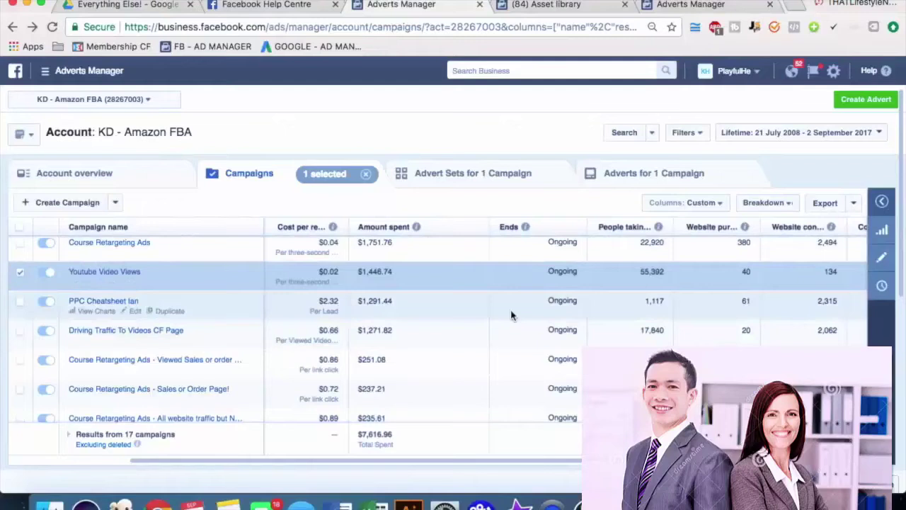
{"action": "left_click", "coordinate": [701, 203]}
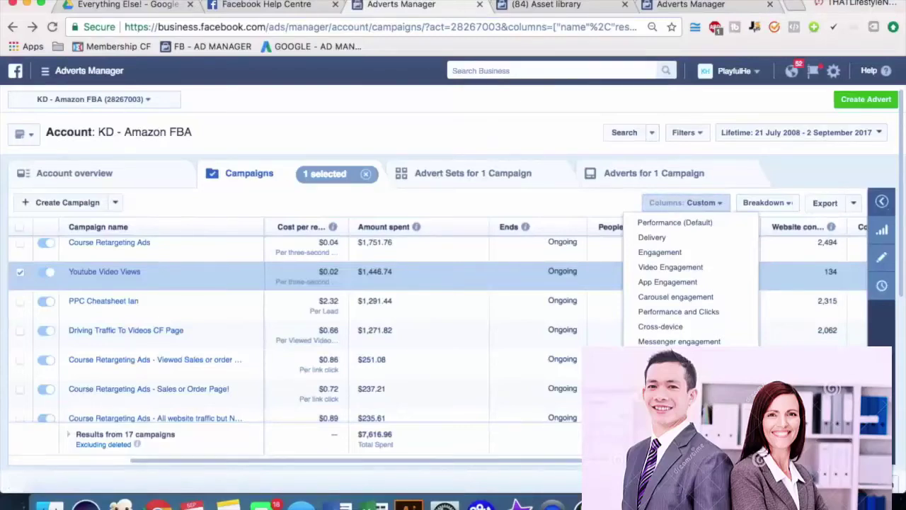
{"action": "left_click", "coordinate": [665, 375]}
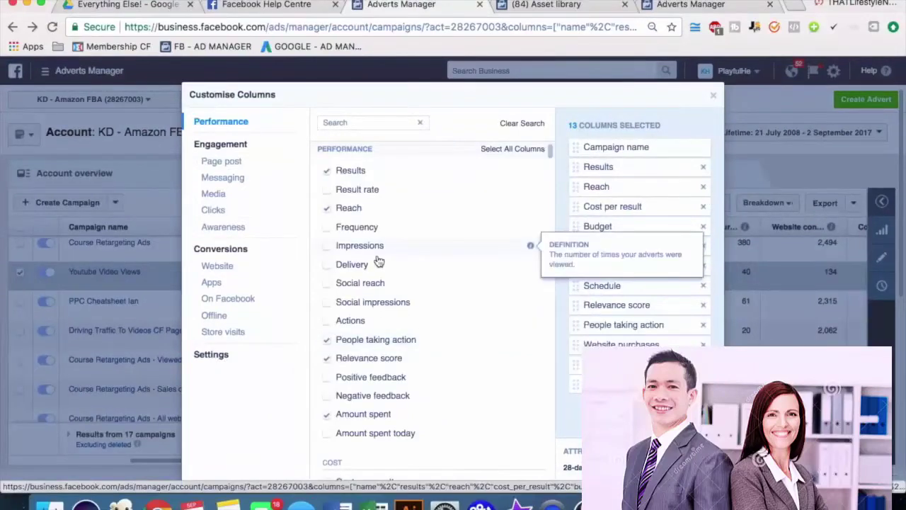
{"action": "left_click", "coordinate": [221, 271]}
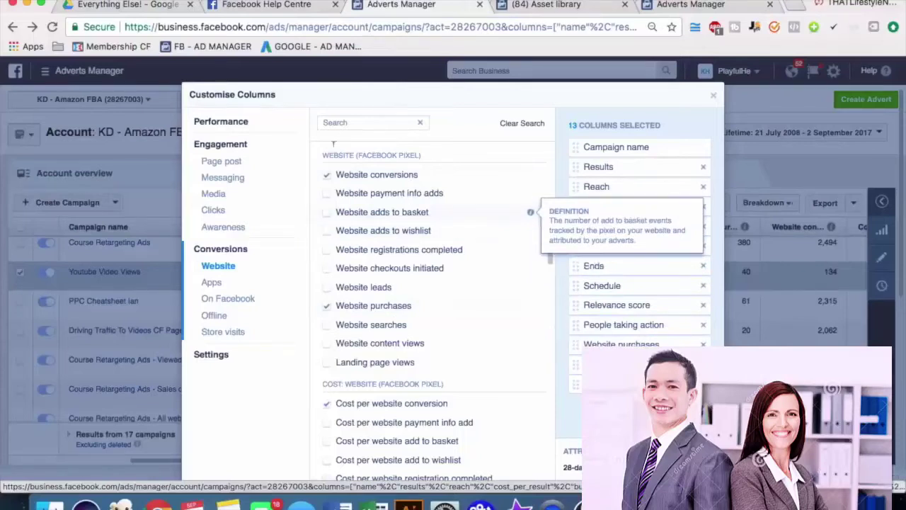
{"action": "left_click", "coordinate": [713, 97]}
Step: Switch to the Asset library's audiences and look over the frequently used Business Manager tools
{"action": "left_click", "coordinate": [547, 7]}
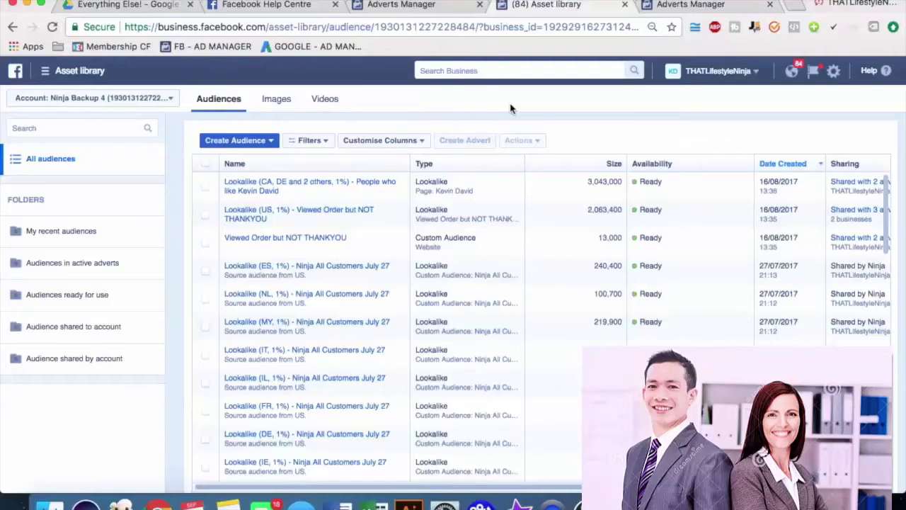
{"action": "left_click", "coordinate": [47, 73]}
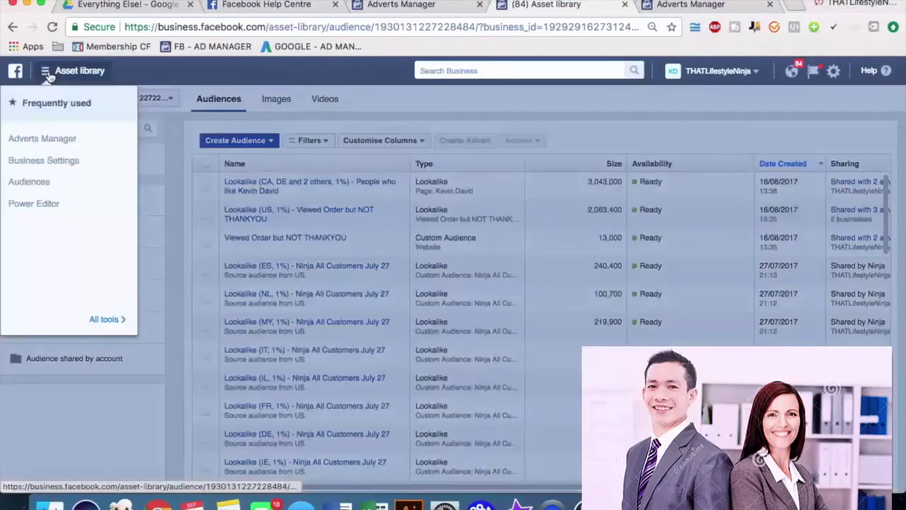
{"action": "left_click", "coordinate": [391, 101]}
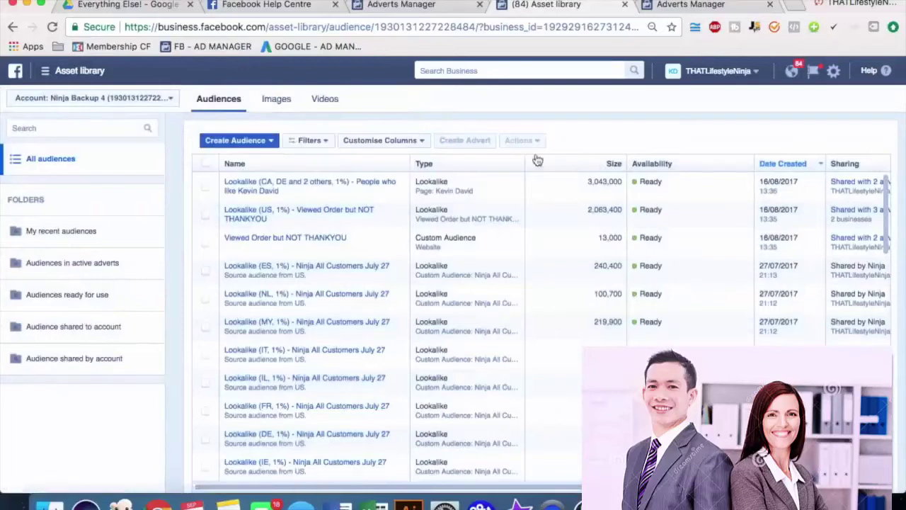
Step: Examine the source types offered for creating a Custom Audience and close the dialog without creating one
{"action": "left_click", "coordinate": [271, 141]}
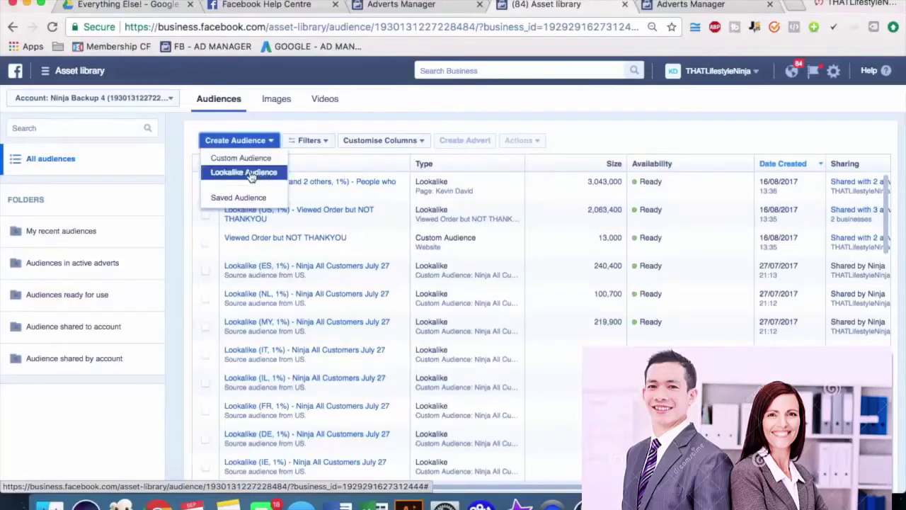
{"action": "key", "text": "Escape"}
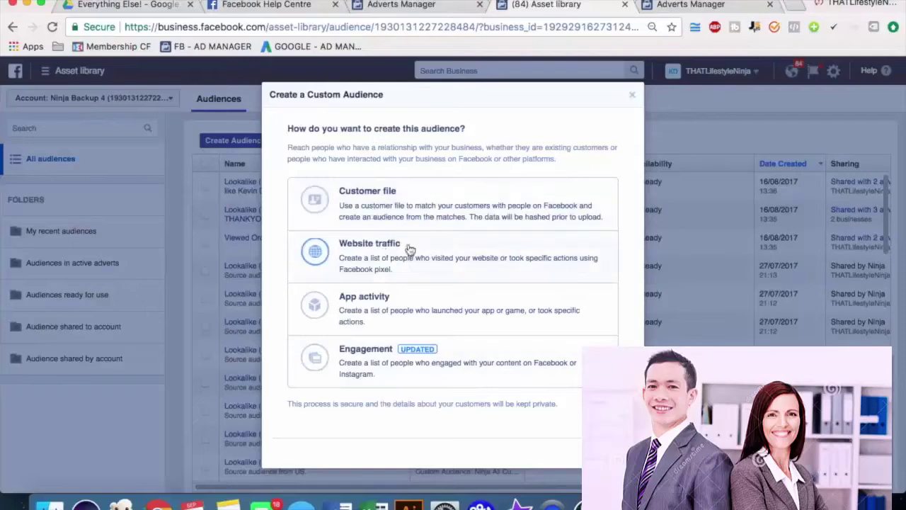
{"action": "left_click", "coordinate": [632, 94]}
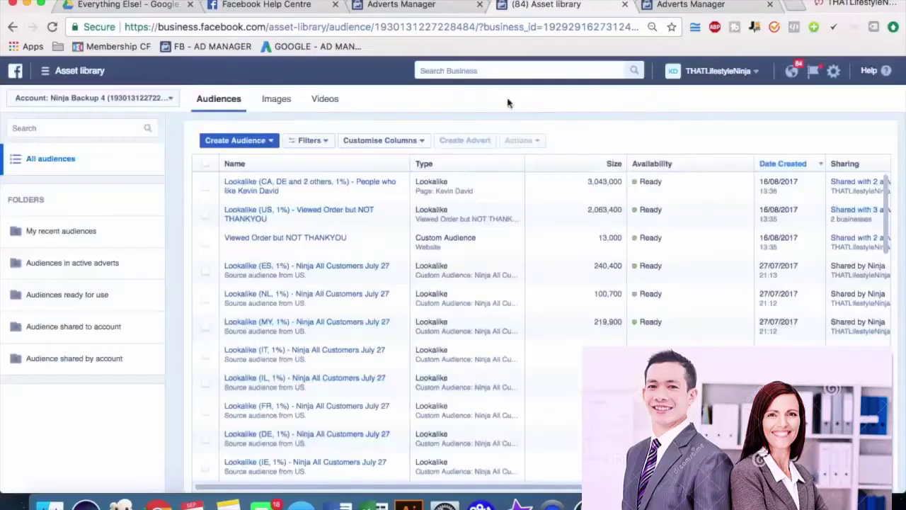
Step: Examine the source, location and audience size options for a Lookalike Audience and close the dialog without creating one
{"action": "left_click", "coordinate": [266, 141]}
{"action": "left_click", "coordinate": [256, 175]}
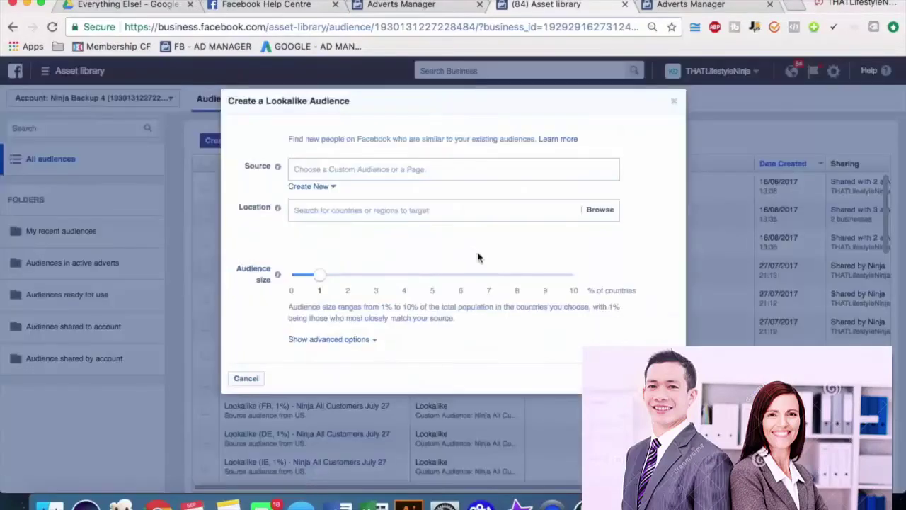
{"action": "left_click", "coordinate": [317, 168]}
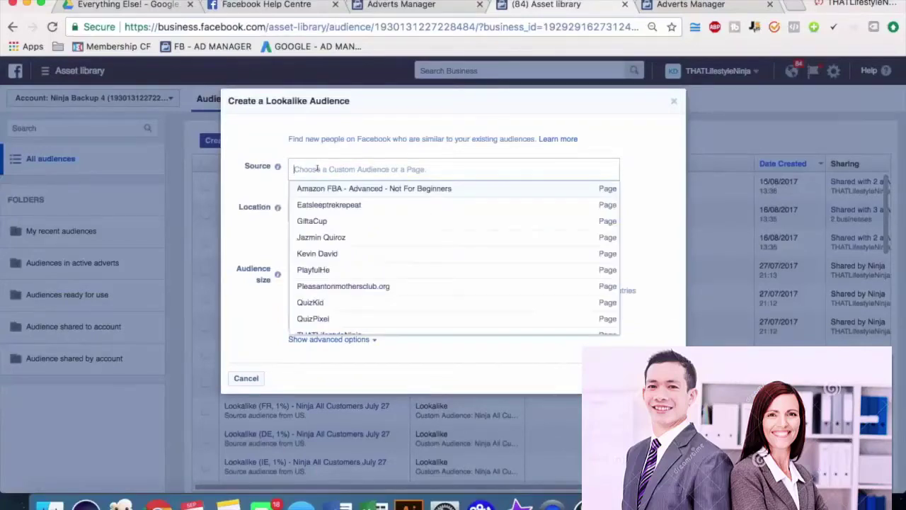
{"action": "left_click", "coordinate": [248, 193]}
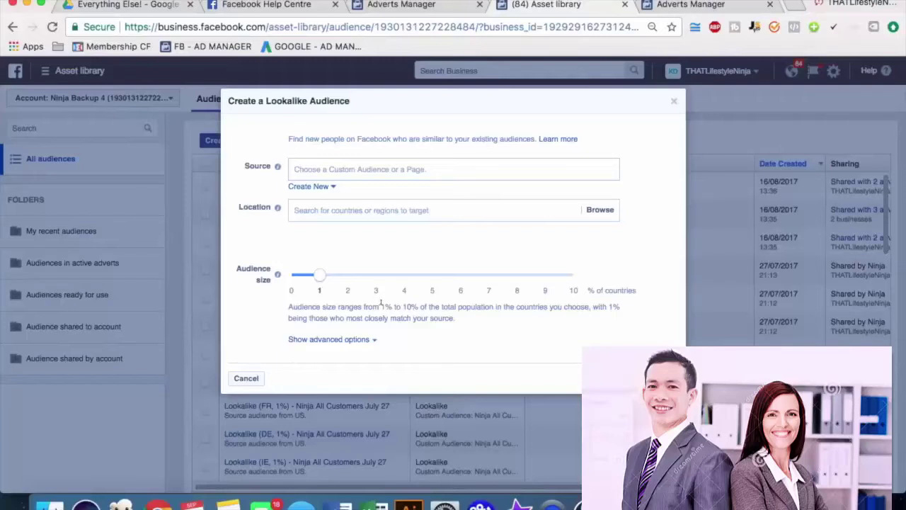
{"action": "mouse_move", "coordinate": [319, 281]}
{"action": "left_mouse_down"}
{"action": "mouse_move", "coordinate": [550, 303]}
{"action": "mouse_move", "coordinate": [318, 278]}
{"action": "left_mouse_up"}
{"action": "left_click", "coordinate": [674, 102]}
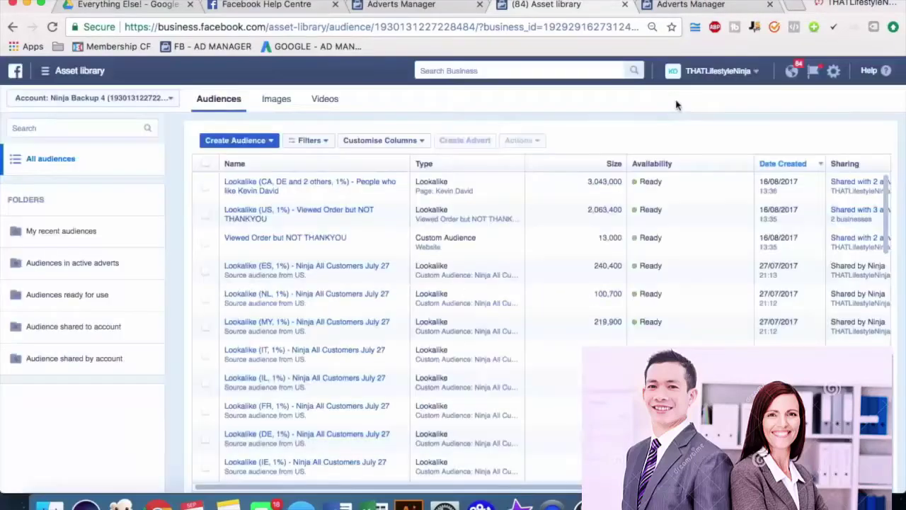
Step: Switch to Adverts Manager's campaign objective page, skim the cheat sheet from ad types to how long to run an ad, and return
{"action": "left_click", "coordinate": [683, 5]}
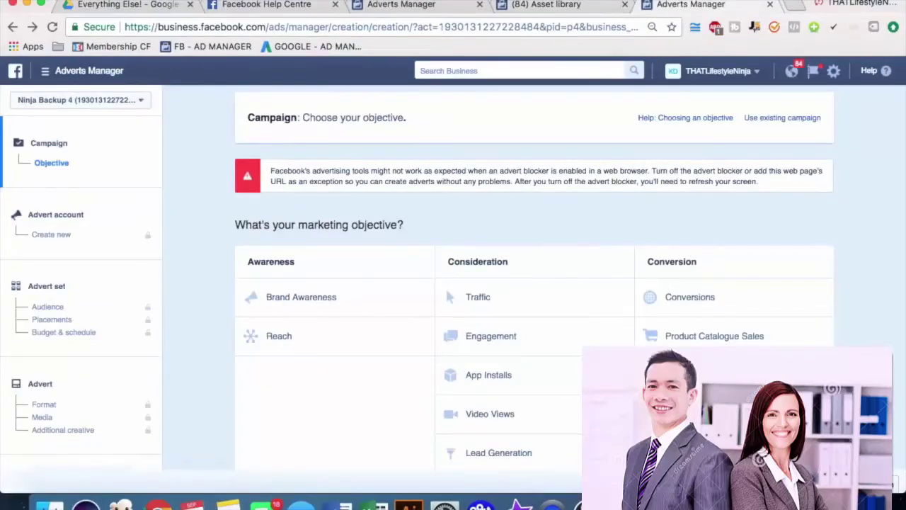
{"action": "key", "text": "super+Tab"}
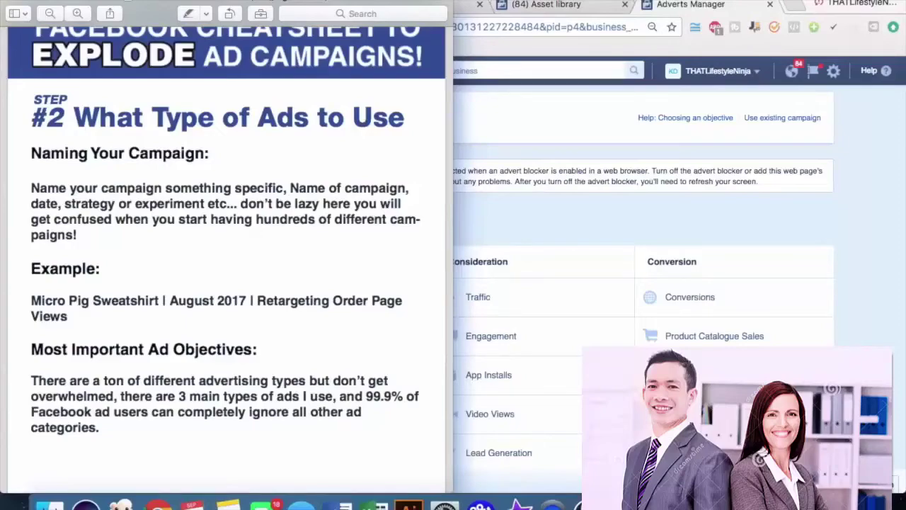
{"action": "scroll", "coordinate": [226, 258], "scroll_direction": "down", "scroll_amount": 15}
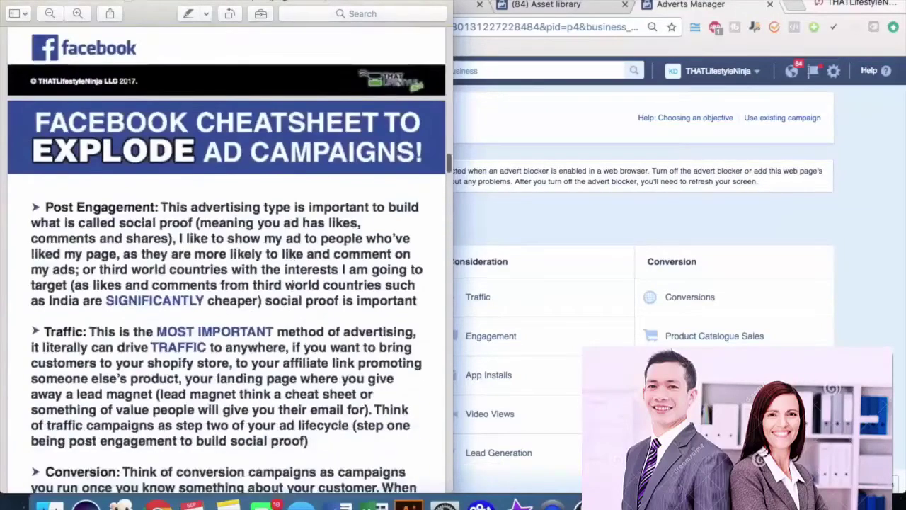
{"action": "scroll", "coordinate": [227, 259], "scroll_direction": "down", "scroll_amount": 15}
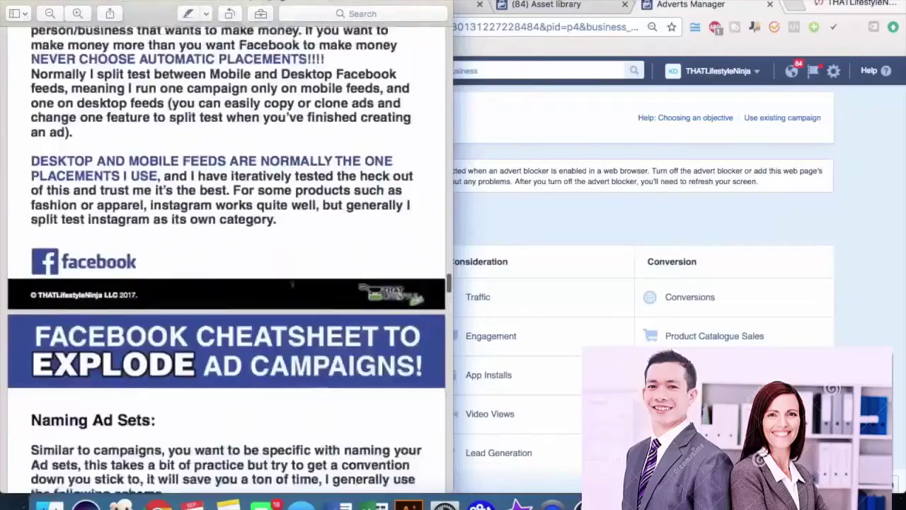
{"action": "scroll", "coordinate": [292, 283], "scroll_direction": "down", "scroll_amount": 15}
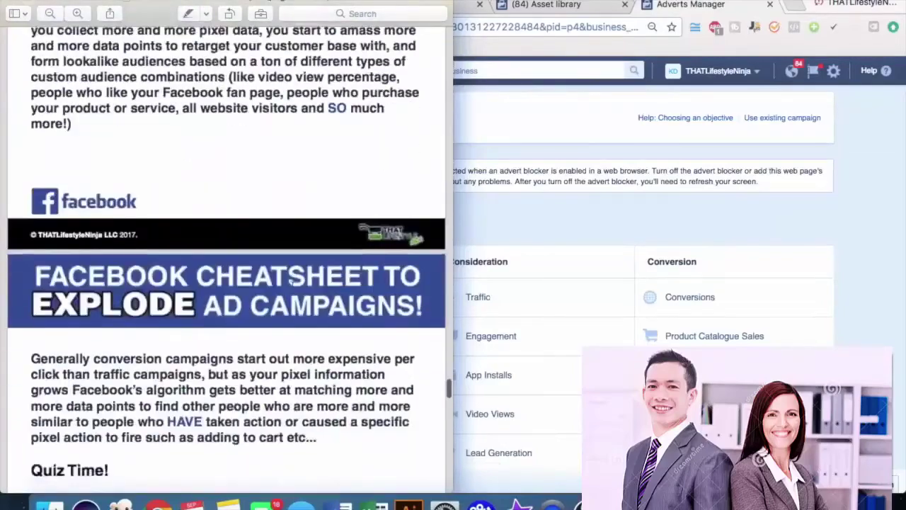
{"action": "scroll", "coordinate": [292, 283], "scroll_direction": "down", "scroll_amount": 10}
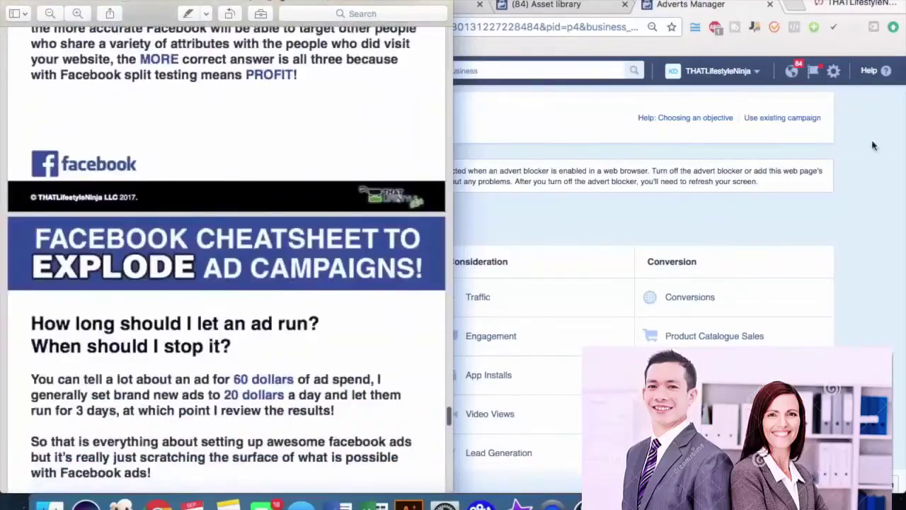
{"action": "left_click", "coordinate": [880, 182]}
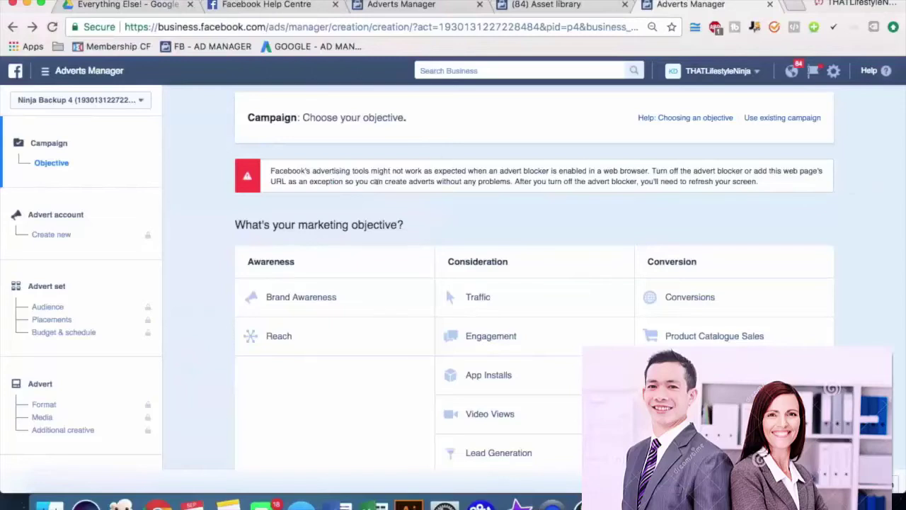
Step: Look over the available marketing objectives and choose Traffic as the campaign objective
{"action": "scroll", "coordinate": [370, 197], "scroll_direction": "down", "scroll_amount": 1}
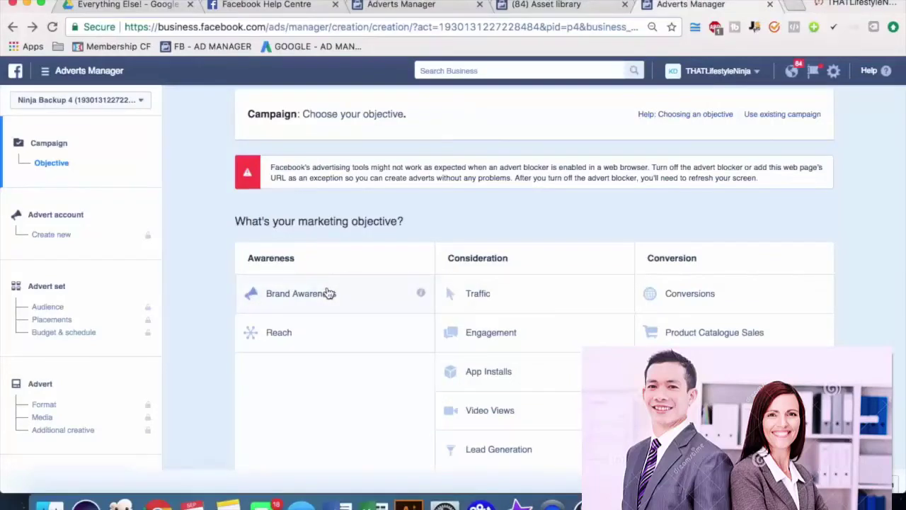
{"action": "mouse_move", "coordinate": [420, 294]}
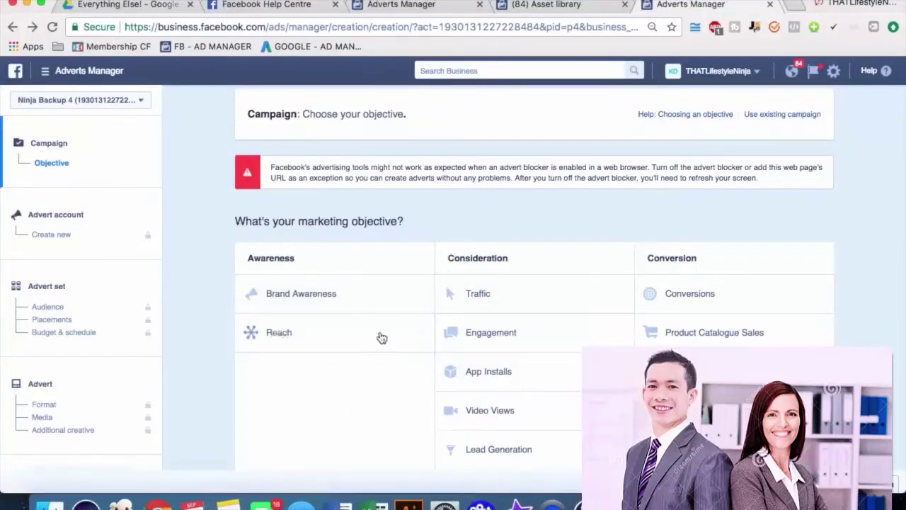
{"action": "mouse_move", "coordinate": [421, 333]}
{"action": "scroll", "coordinate": [234, 382], "scroll_direction": "down", "scroll_amount": 1}
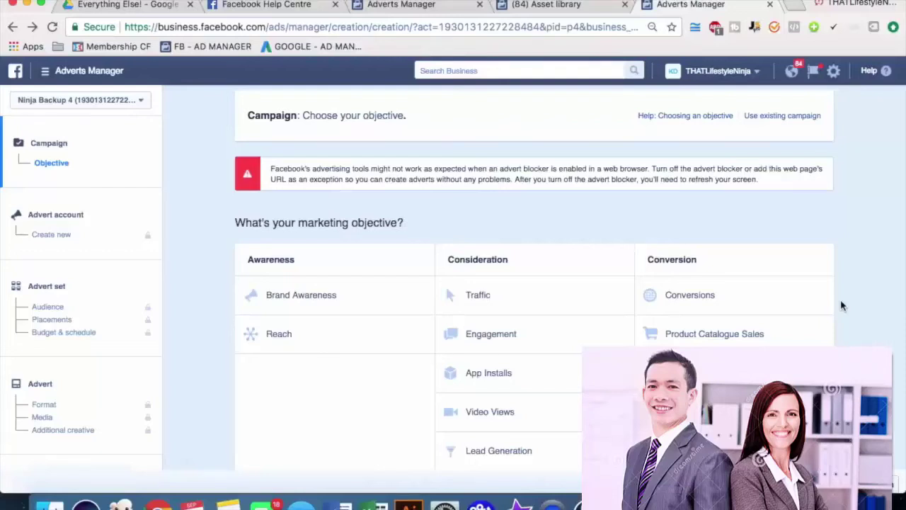
{"action": "scroll", "coordinate": [841, 305], "scroll_direction": "down", "scroll_amount": 1}
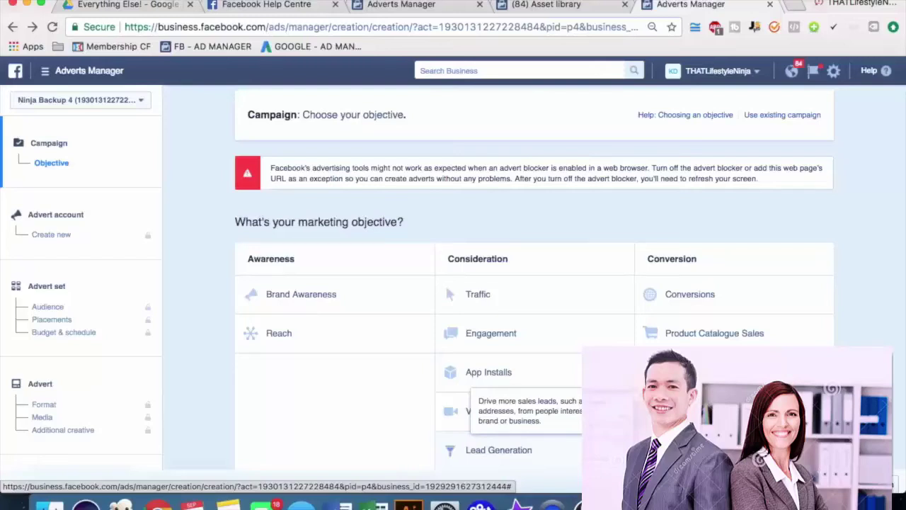
{"action": "left_click", "coordinate": [520, 298]}
{"action": "scroll", "coordinate": [520, 298], "scroll_direction": "down", "scroll_amount": 2}
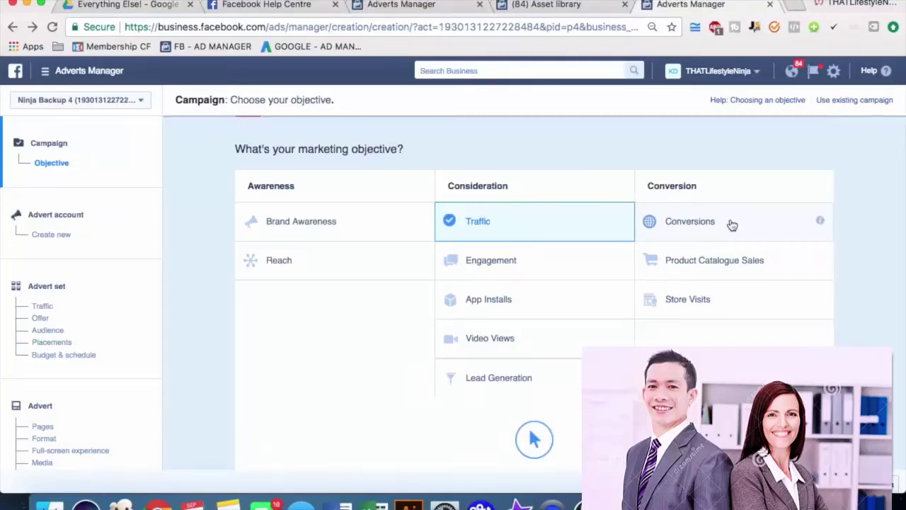
{"action": "mouse_move", "coordinate": [533, 439]}
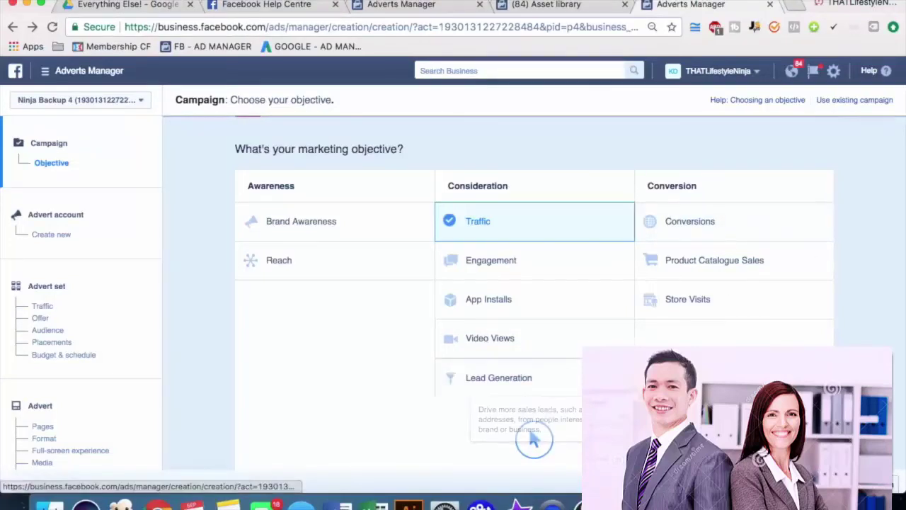
{"action": "scroll", "coordinate": [533, 439], "scroll_direction": "down", "scroll_amount": 5}
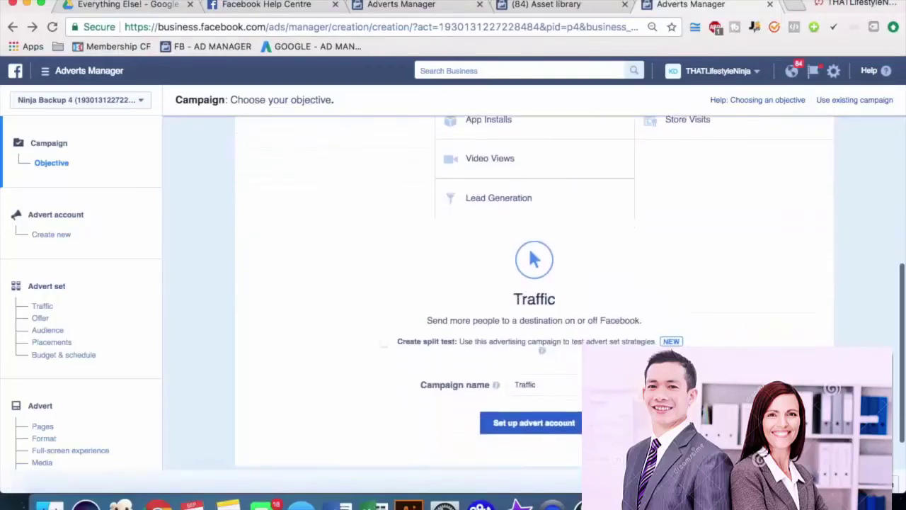
Step: Replace the default campaign name with "Traffic Micropig" followed by 9.1
{"action": "left_click", "coordinate": [549, 380]}
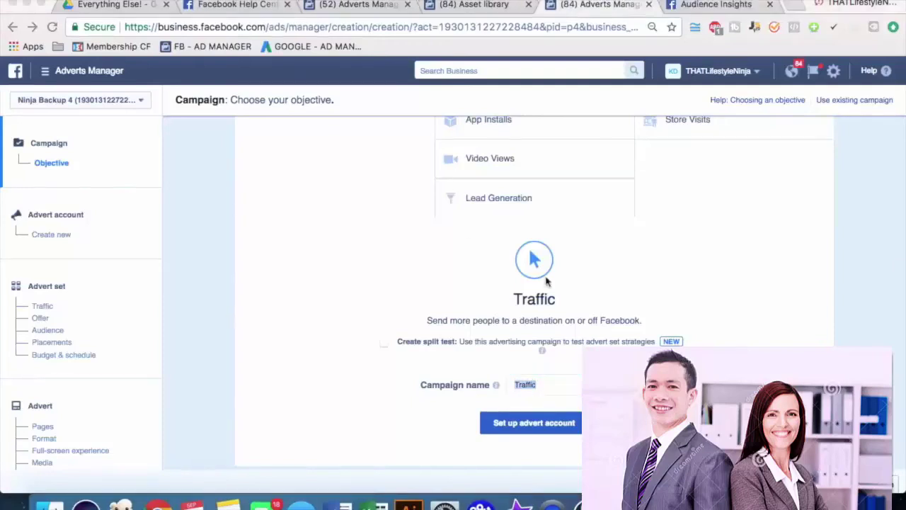
{"action": "left_click", "coordinate": [549, 383]}
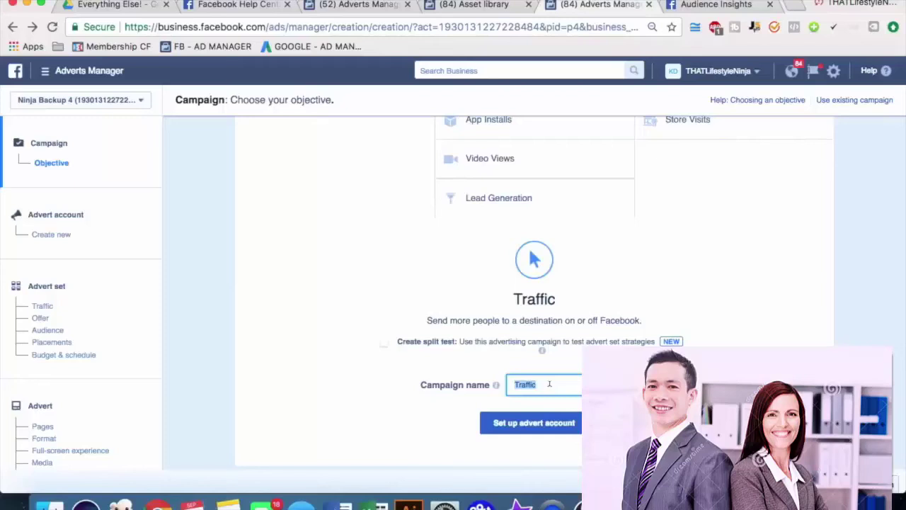
{"action": "type", "text": "Tra"}
{"action": "key", "text": "BackSpace"}
{"action": "key", "text": "BackSpace"}
{"action": "key", "text": "BackSpace"}
{"action": "type", "text": "Traffic Micropig Aug"}
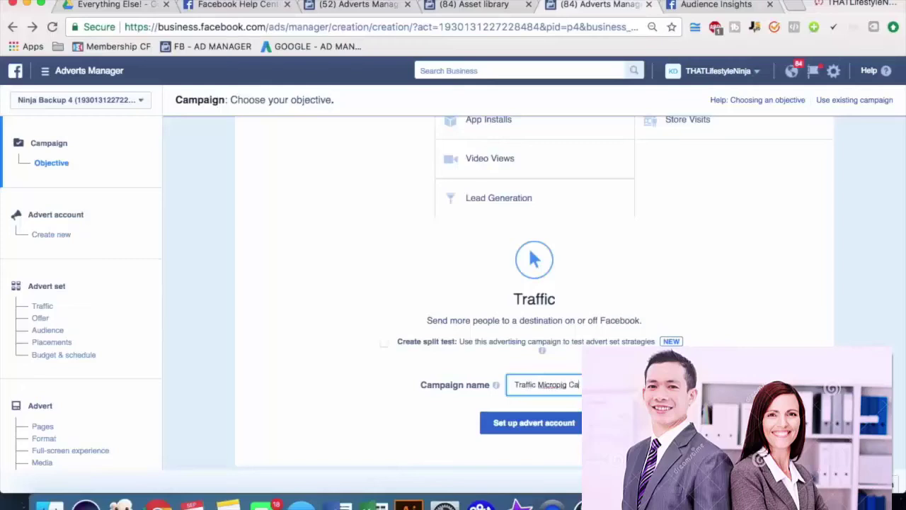
{"action": "key", "text": "BackSpace"}
{"action": "key", "text": "BackSpace"}
{"action": "key", "text": "BackSpace"}
{"action": "type", "text": "Se"}
{"action": "key", "text": "BackSpace"}
{"action": "key", "text": "BackSpace"}
{"action": "type", "text": "9.1"}
Step: Respell "Micropig" as "Micro-pig" in the campaign name and replace the date with wording that ends in "Like"
{"action": "left_click", "coordinate": [556, 384]}
{"action": "type", "text": "-"}
{"action": "left_click", "coordinate": [575, 384]}
{"action": "key", "text": "BackSpace"}
{"action": "key", "text": "BackSpace"}
{"action": "key", "text": "BackSpace"}
{"action": "type", "text": "Ap"}
{"action": "type", "text": "Like"}
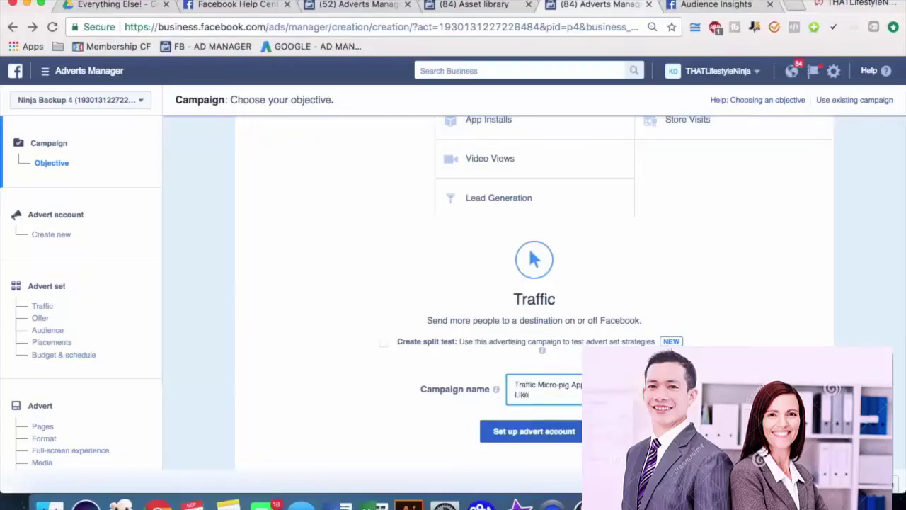
Step: Try "Likes Lookalike Audience" as the campaign name's ending and trim that wording off again
{"action": "type", "text": "s Lookalike Audience"}
{"action": "key", "text": "BackSpace"}
{"action": "key", "text": "BackSpace"}
{"action": "key", "text": "BackSpace"}
{"action": "key", "text": "BackSpace"}
{"action": "key", "text": "BackSpace"}
{"action": "key", "text": "BackSpace"}
{"action": "key", "text": "BackSpace"}
{"action": "key", "text": "BackSpace"}
{"action": "key", "text": "BackSpace"}
{"action": "key", "text": "BackSpace"}
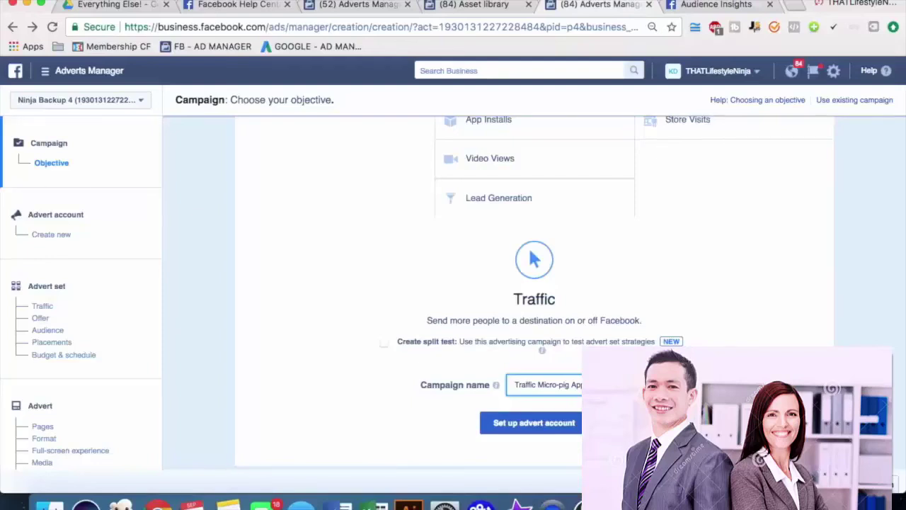
Step: Accept the default advert account country, currency and time zone, and name the advert set "Micro-Pig Apparel Audience Insights"
{"action": "left_click", "coordinate": [543, 430]}
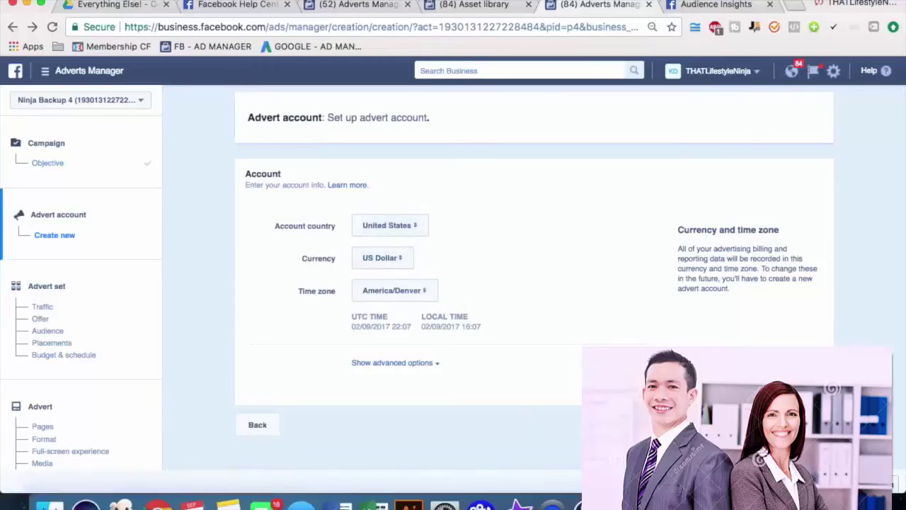
{"action": "left_click", "coordinate": [796, 425]}
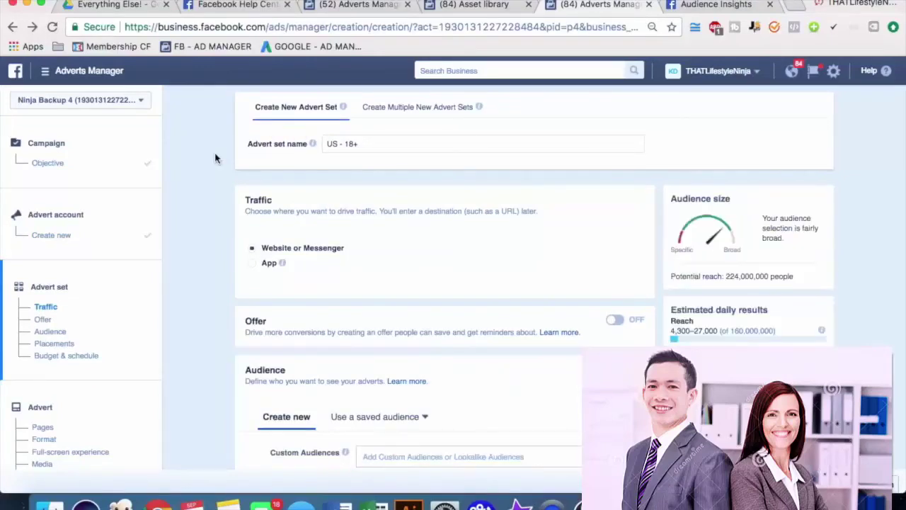
{"action": "scroll", "coordinate": [211, 187], "scroll_direction": "down", "scroll_amount": 1}
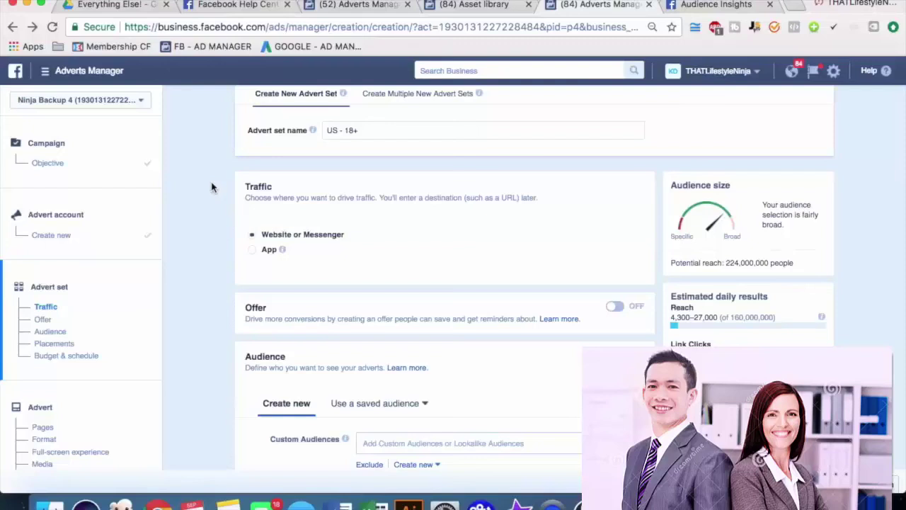
{"action": "left_click", "coordinate": [394, 128]}
{"action": "triple_click", "coordinate": [395, 129]}
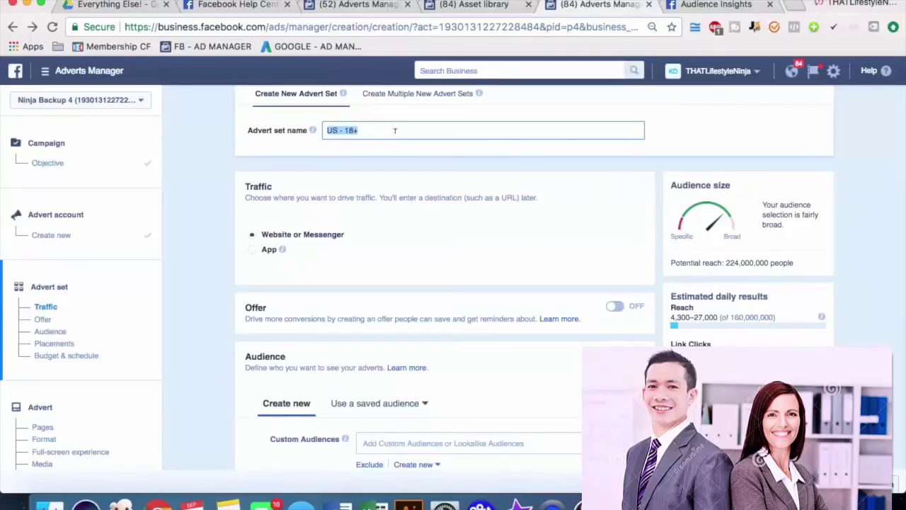
{"action": "type", "text": "Micro-Pig Apparel"}
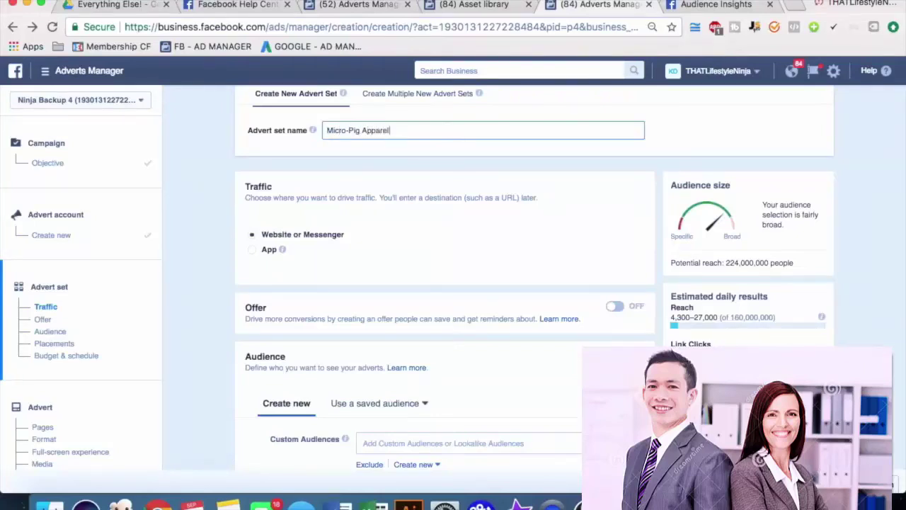
{"action": "type", "text": " Audience Insights"}
Step: Examine the advert set's traffic, offer and audience settings and switch to the Asset library's audiences
{"action": "scroll", "coordinate": [450, 125], "scroll_direction": "up", "scroll_amount": 1}
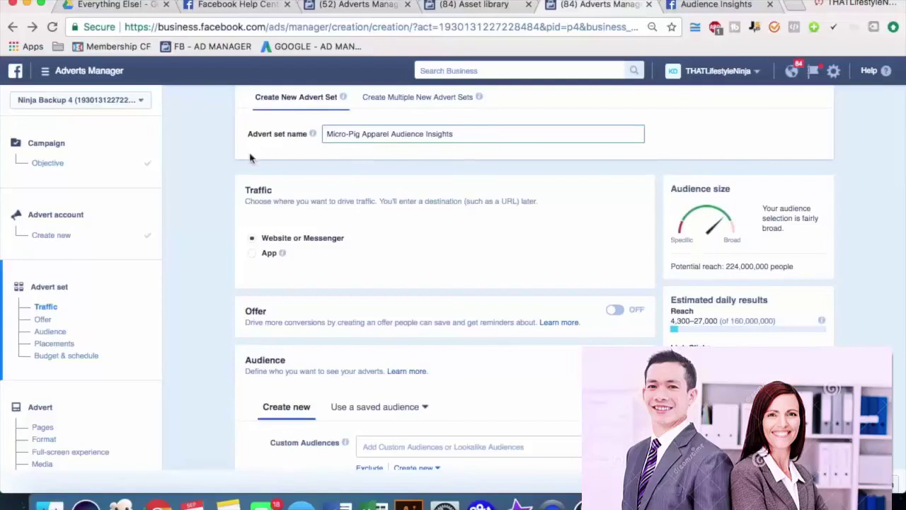
{"action": "scroll", "coordinate": [189, 201], "scroll_direction": "down", "scroll_amount": 1}
{"action": "scroll", "coordinate": [190, 201], "scroll_direction": "down", "scroll_amount": 1}
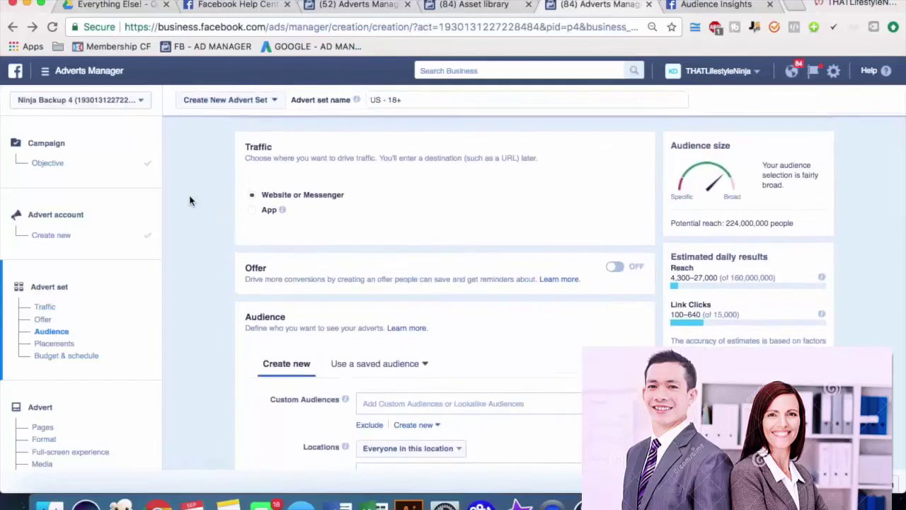
{"action": "scroll", "coordinate": [208, 138], "scroll_direction": "up", "scroll_amount": 2}
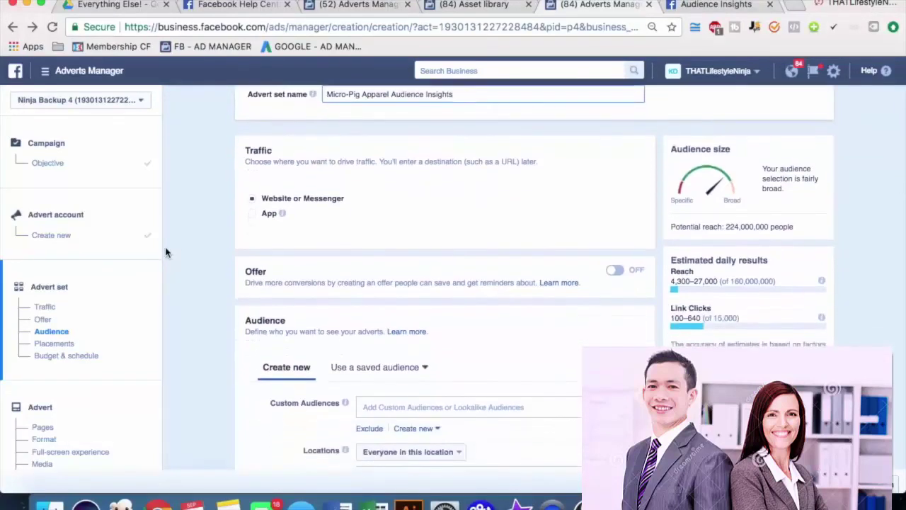
{"action": "scroll", "coordinate": [166, 252], "scroll_direction": "down", "scroll_amount": 2}
{"action": "scroll", "coordinate": [177, 264], "scroll_direction": "down", "scroll_amount": 2}
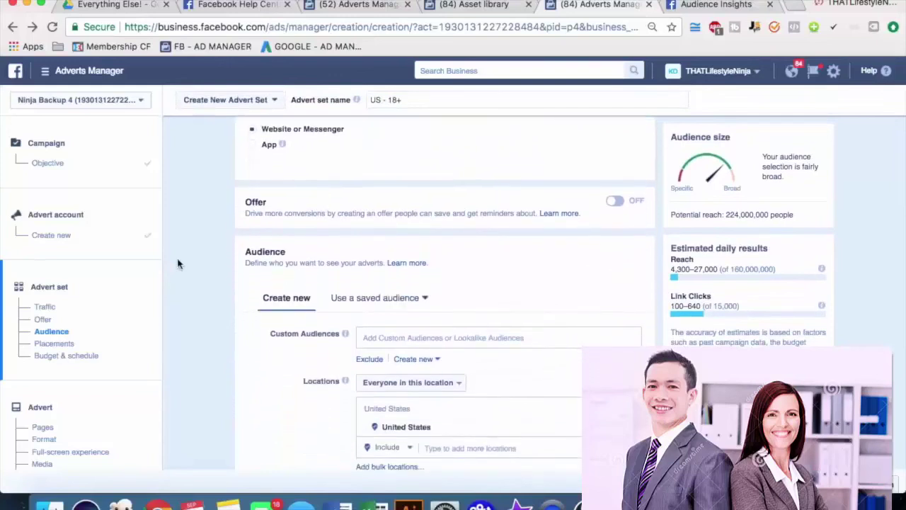
{"action": "scroll", "coordinate": [178, 264], "scroll_direction": "down", "scroll_amount": 2}
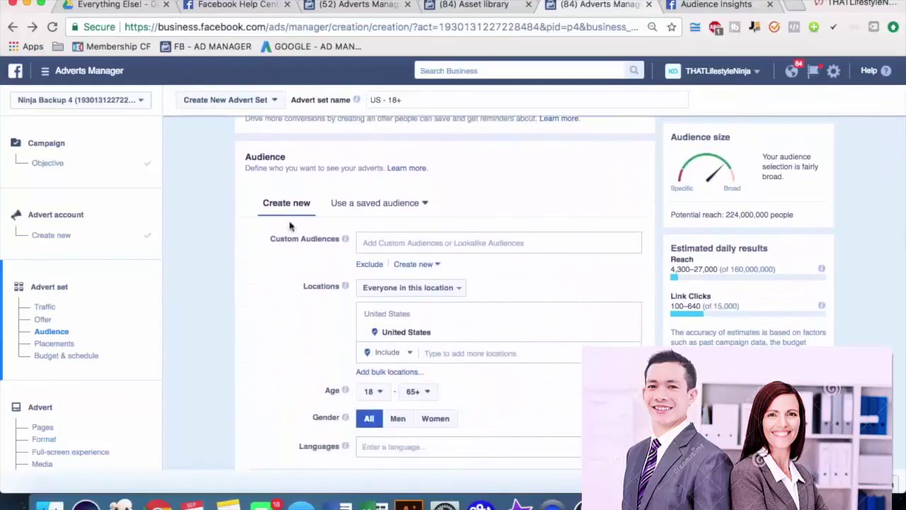
{"action": "scroll", "coordinate": [194, 213], "scroll_direction": "down", "scroll_amount": 1}
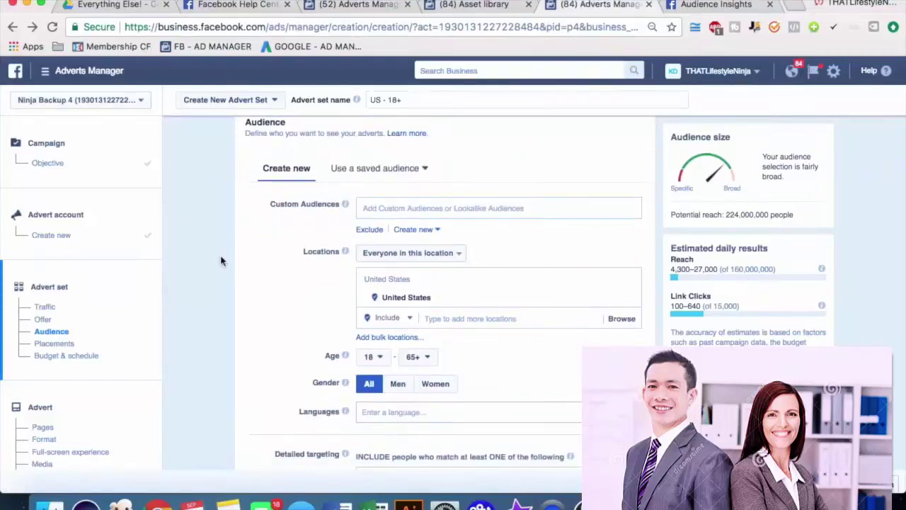
{"action": "left_click", "coordinate": [446, 6]}
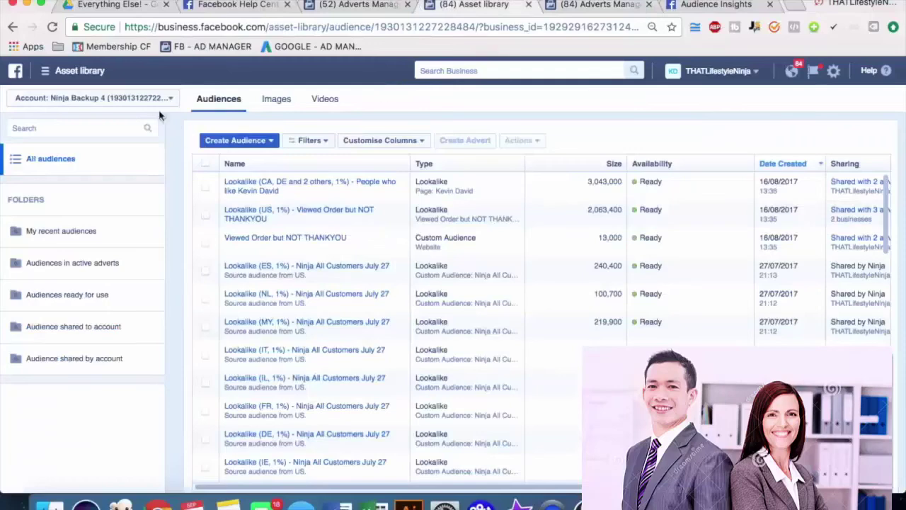
Step: Look through the frequently used business tools and the audience types that can be created in the Asset library
{"action": "left_click", "coordinate": [46, 71]}
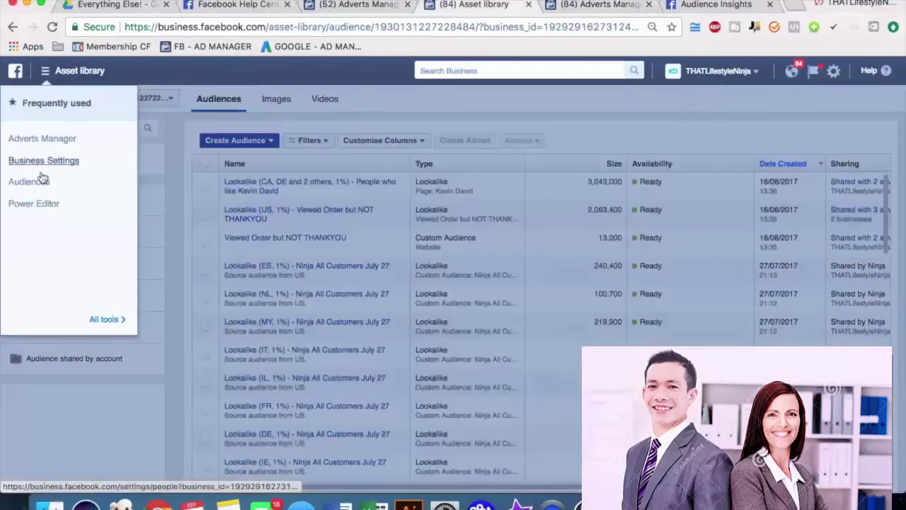
{"action": "left_click", "coordinate": [392, 106]}
{"action": "left_click", "coordinate": [263, 141]}
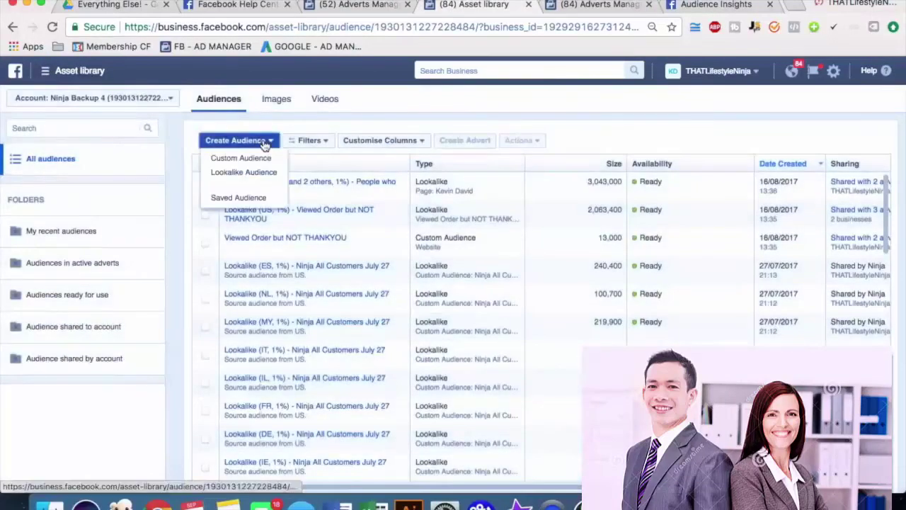
{"action": "left_click", "coordinate": [395, 102]}
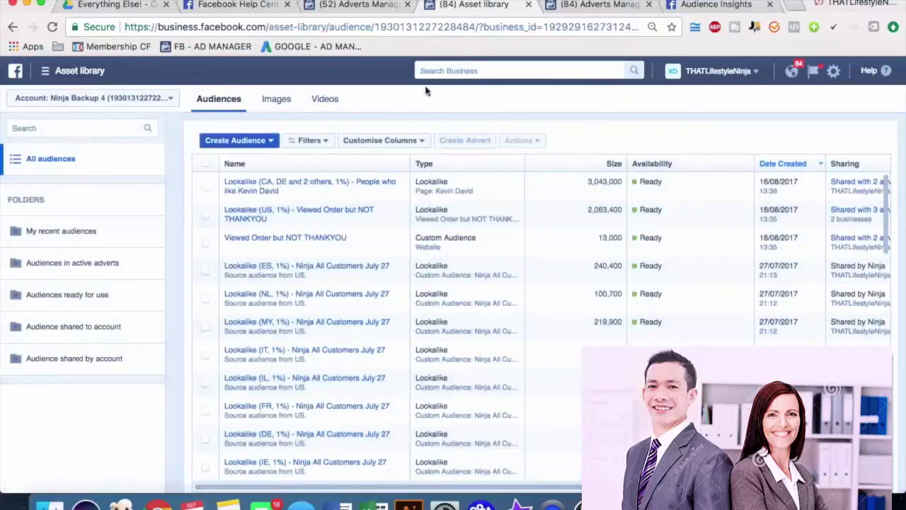
Step: Switch to the advert set in Adverts Manager and examine its selectable custom and lookalike audiences and its location, demographic and detailed targeting options
{"action": "left_click", "coordinate": [598, 5]}
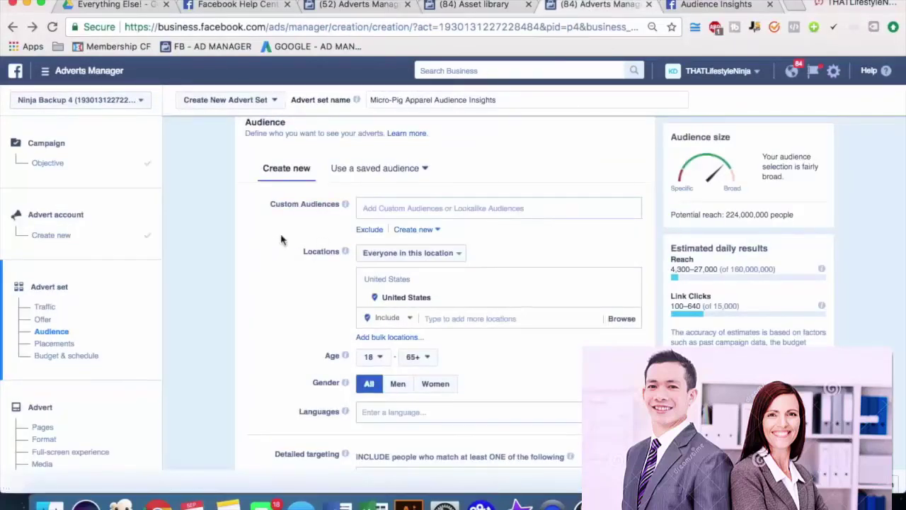
{"action": "left_click", "coordinate": [375, 208]}
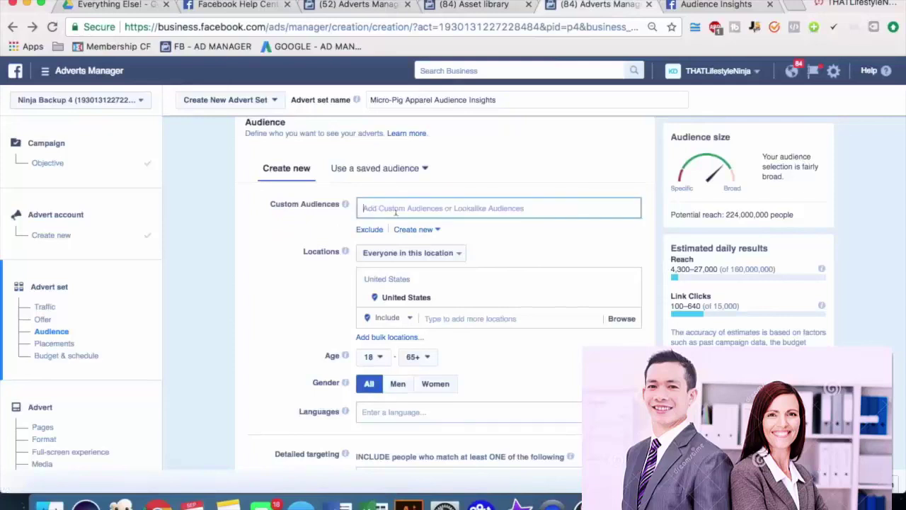
{"action": "scroll", "coordinate": [397, 301], "scroll_direction": "down", "scroll_amount": 5}
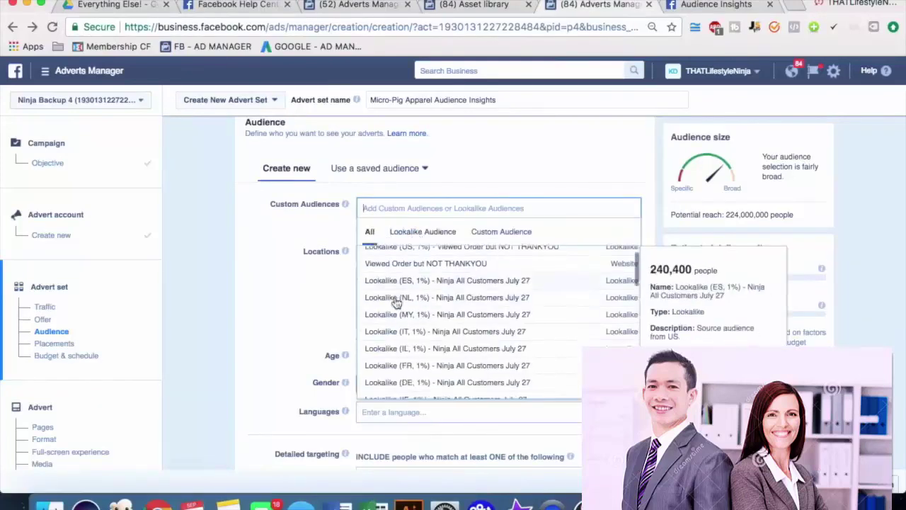
{"action": "scroll", "coordinate": [396, 302], "scroll_direction": "down", "scroll_amount": 4}
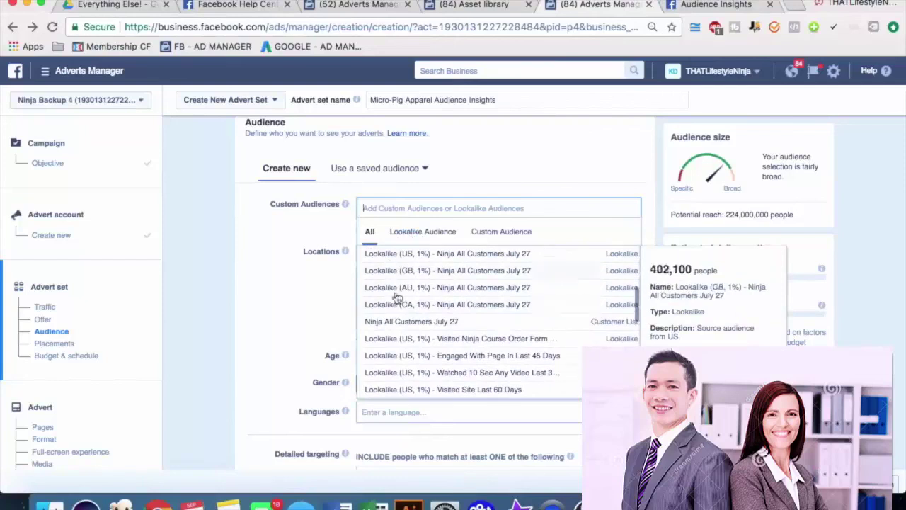
{"action": "scroll", "coordinate": [382, 296], "scroll_direction": "down", "scroll_amount": 1}
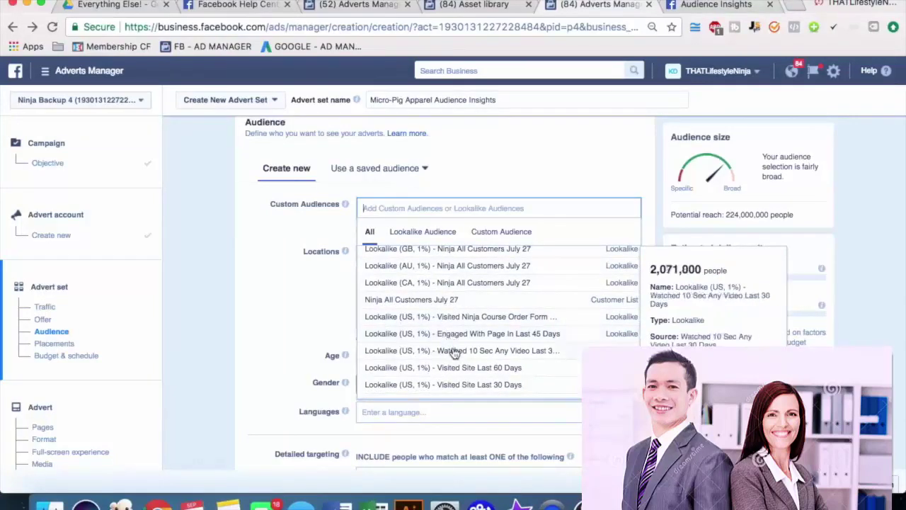
{"action": "scroll", "coordinate": [433, 353], "scroll_direction": "down", "scroll_amount": 2}
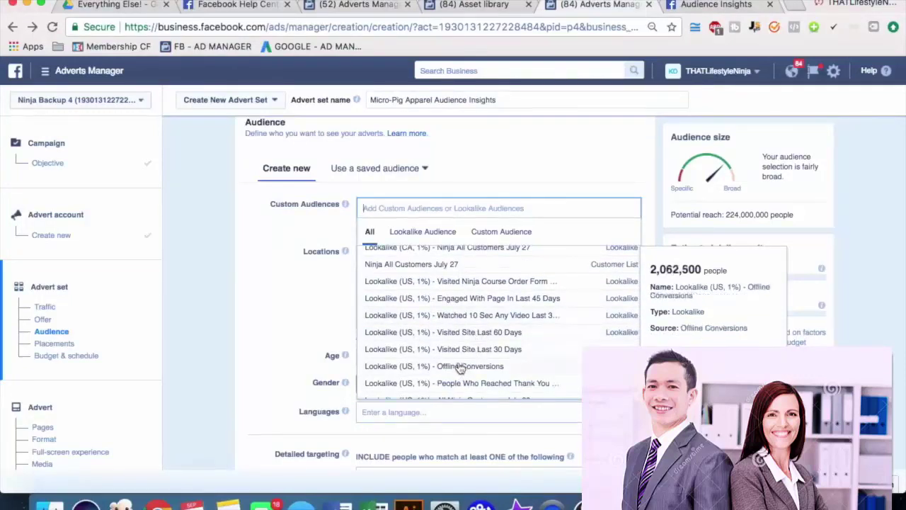
{"action": "left_click", "coordinate": [520, 155]}
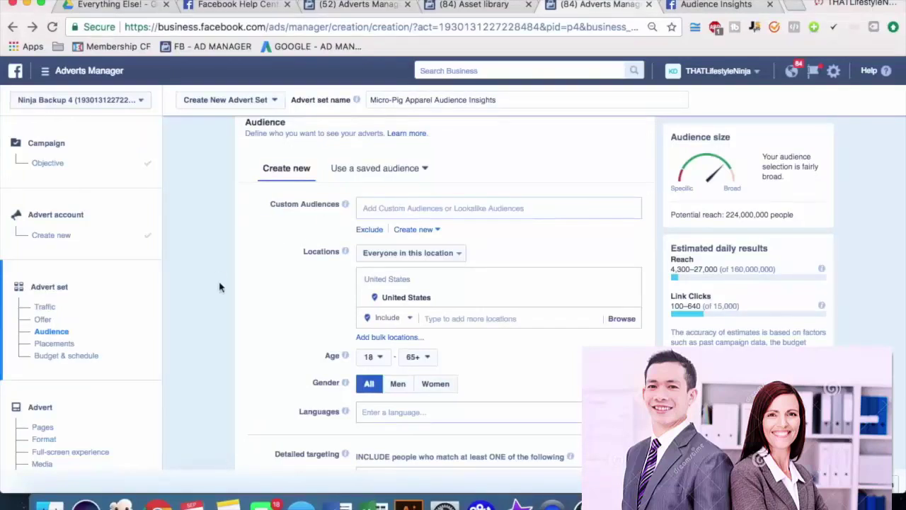
{"action": "scroll", "coordinate": [219, 286], "scroll_direction": "down", "scroll_amount": 2}
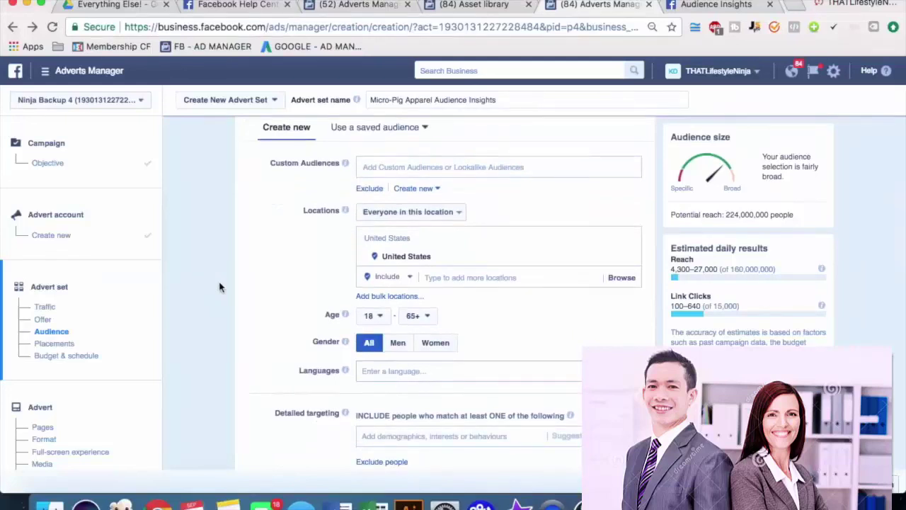
{"action": "scroll", "coordinate": [223, 283], "scroll_direction": "down", "scroll_amount": 3}
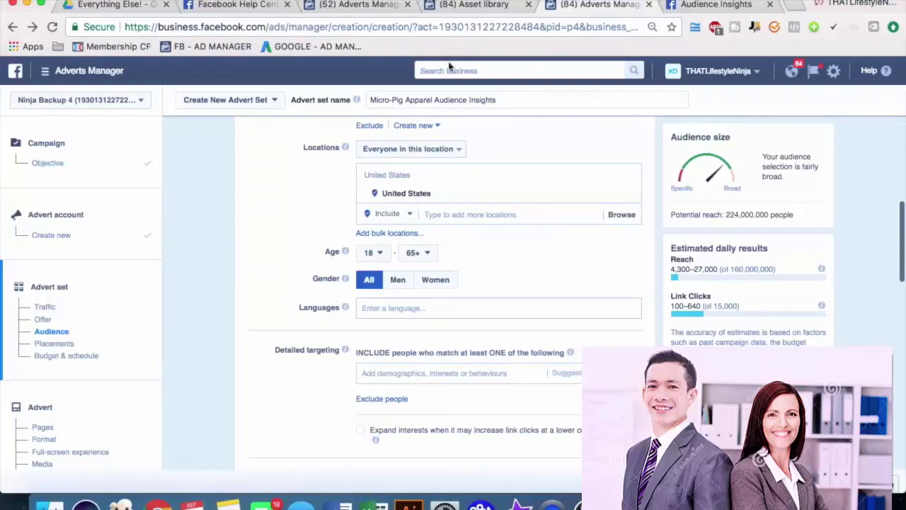
Step: Switch to Audience Insights, start an audience from everyone on Facebook and show its demographics with the location hint dismissed
{"action": "left_click", "coordinate": [708, 7]}
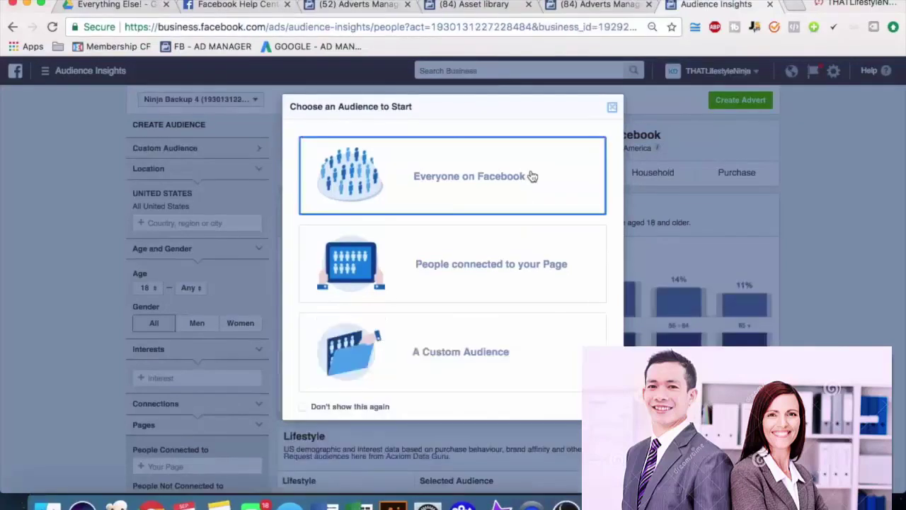
{"action": "left_click", "coordinate": [532, 176]}
{"action": "left_click", "coordinate": [533, 176]}
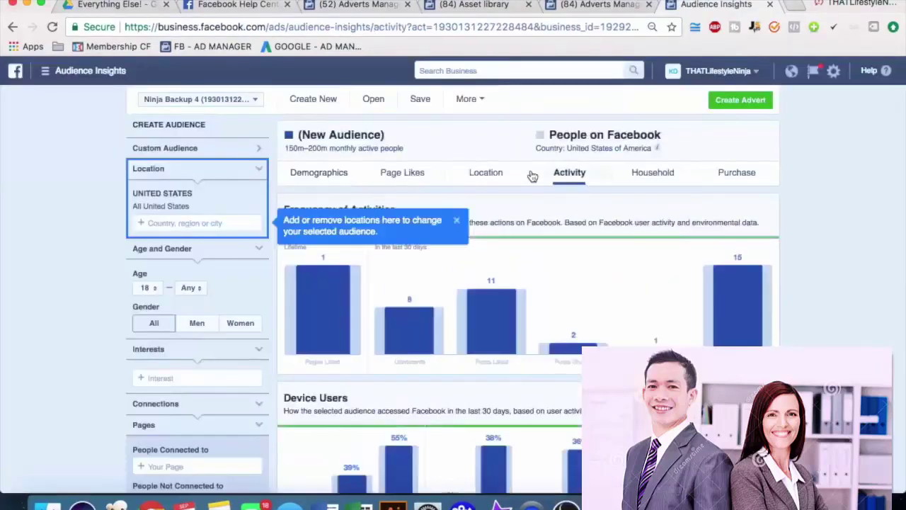
{"action": "left_click", "coordinate": [308, 178]}
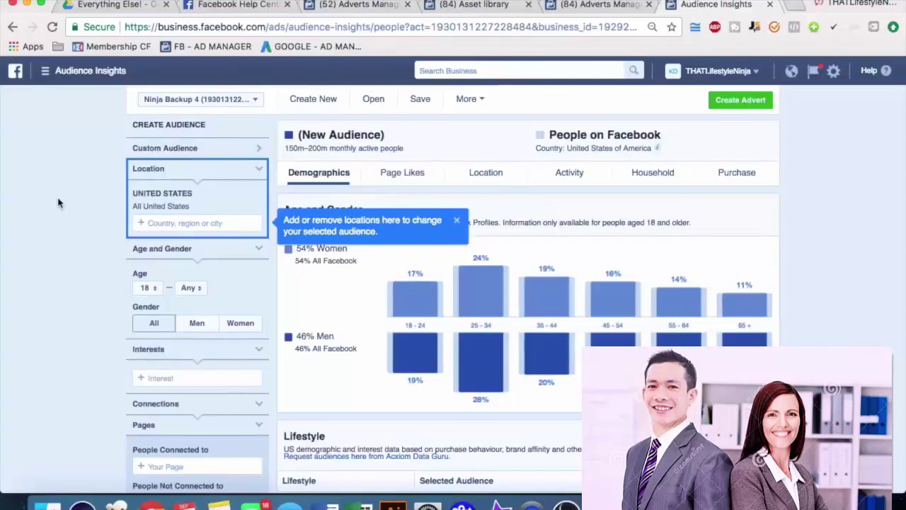
{"action": "left_click", "coordinate": [457, 223]}
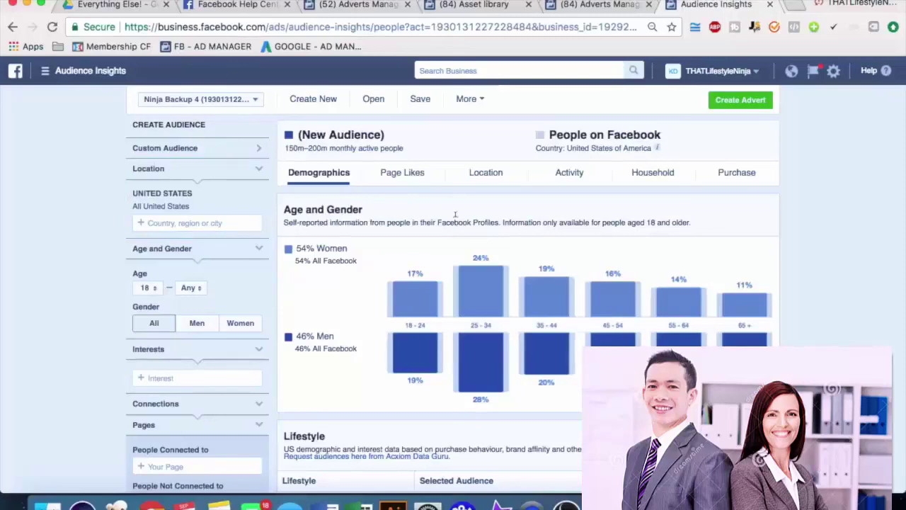